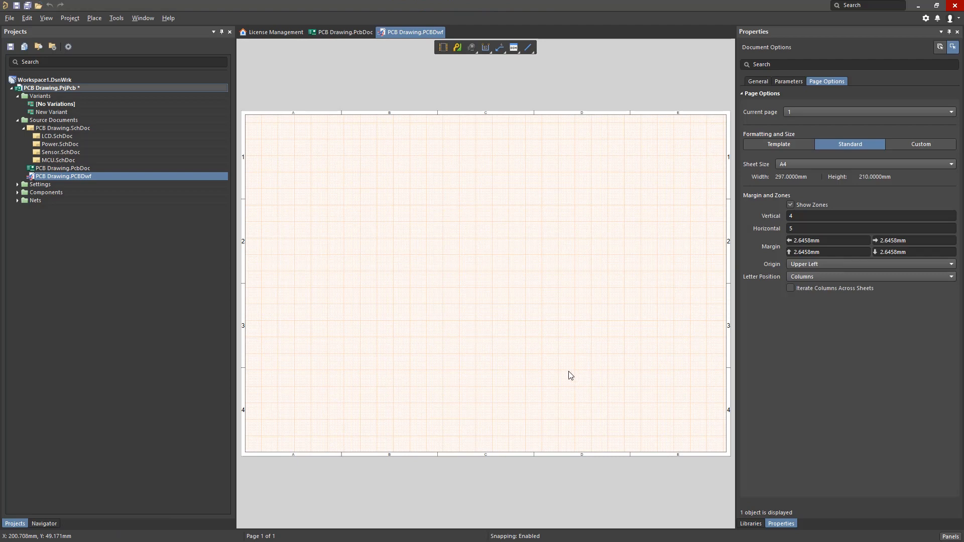
# Review the drawing's General, Source, Line Styles, Units and Parameters document options.
pyautogui.click(743, 34)
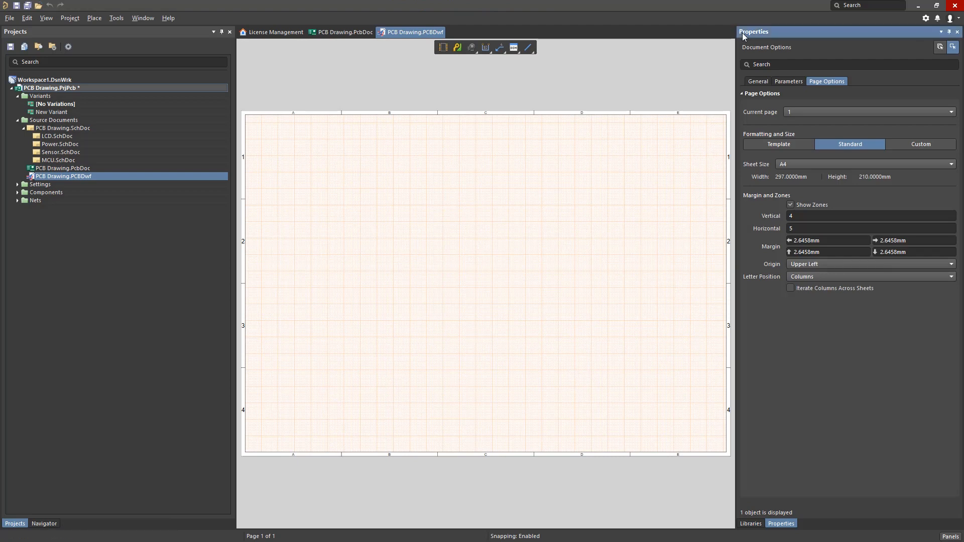
pyautogui.click(757, 82)
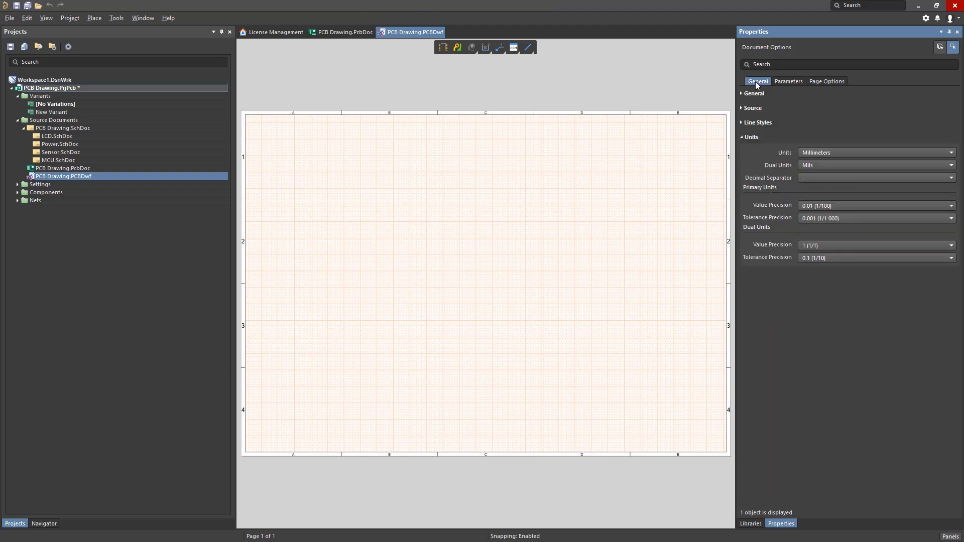
pyautogui.click(742, 94)
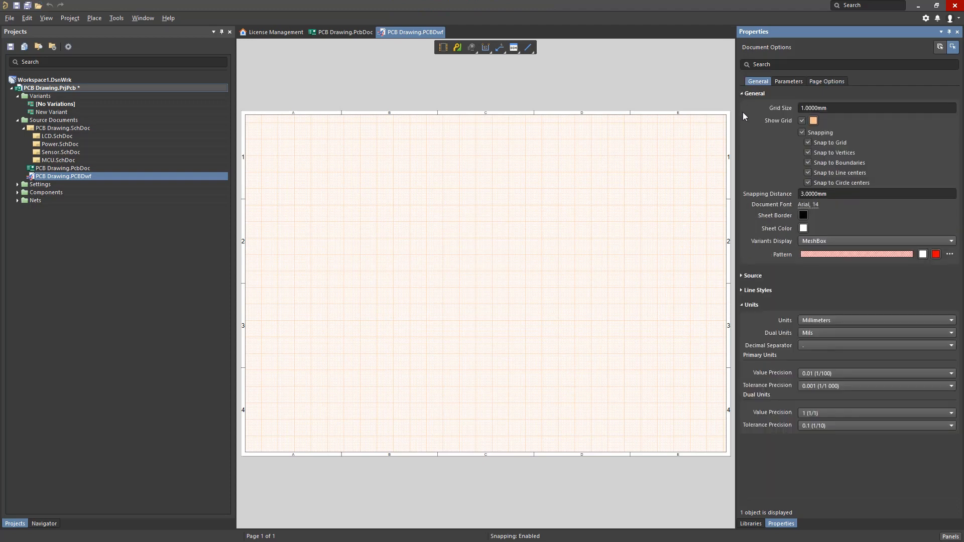
pyautogui.click(741, 277)
pyautogui.click(742, 357)
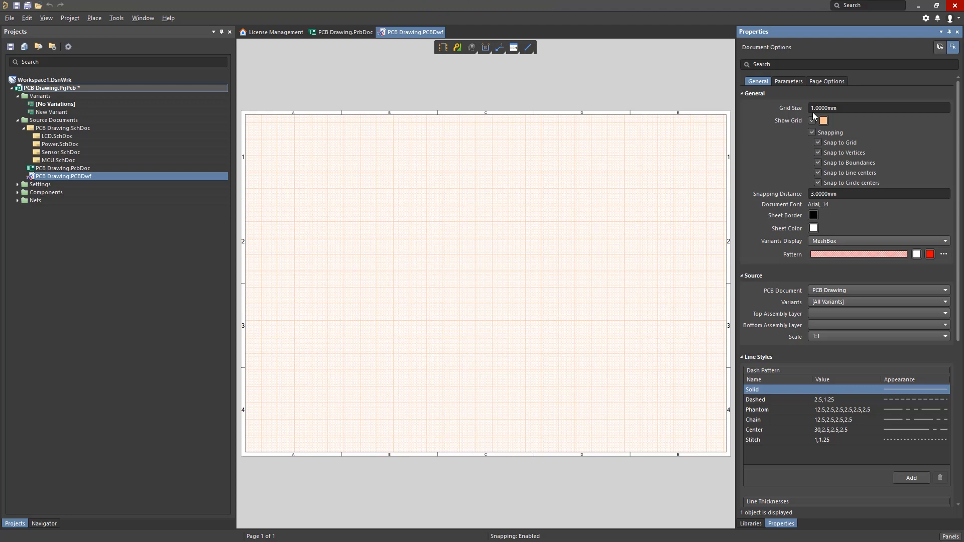
pyautogui.click(742, 94)
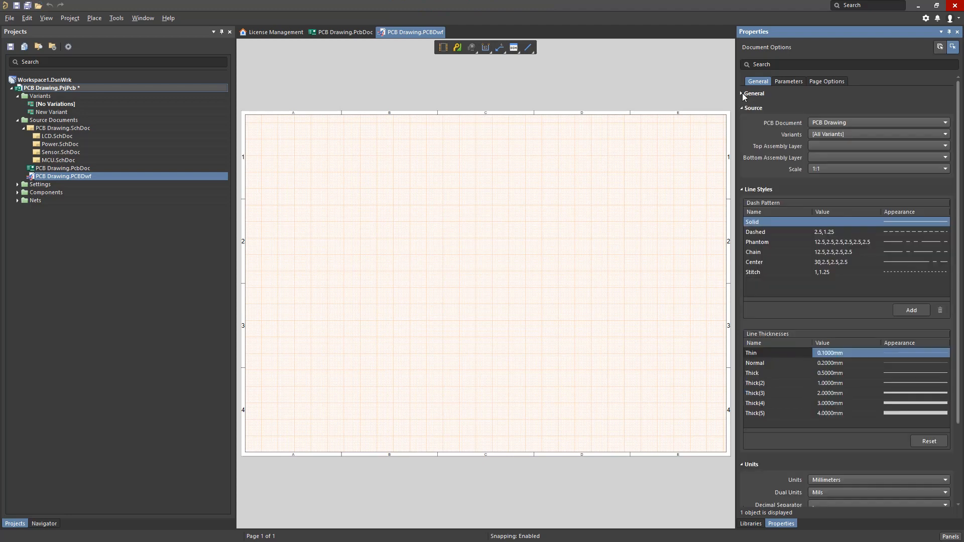
pyautogui.click(827, 135)
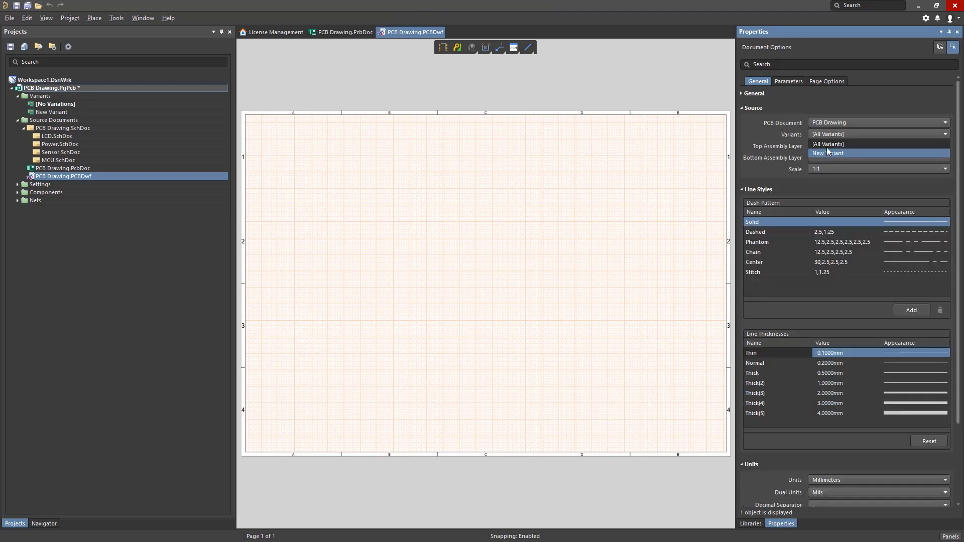
pyautogui.click(742, 108)
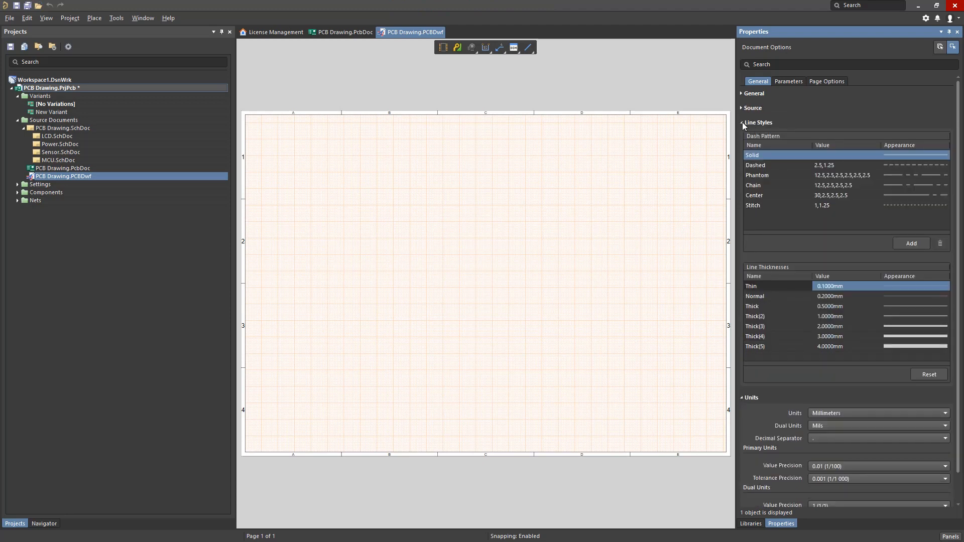
pyautogui.click(743, 122)
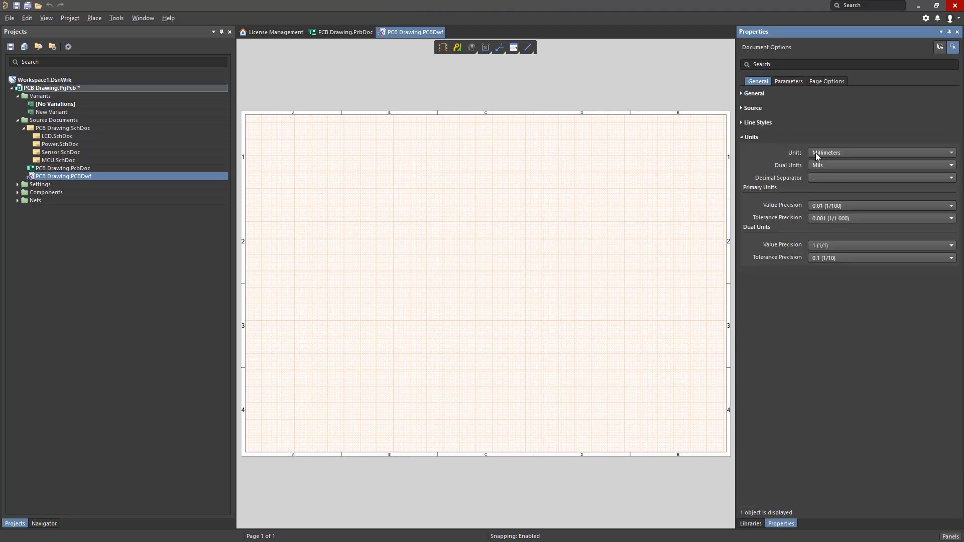
pyautogui.click(786, 82)
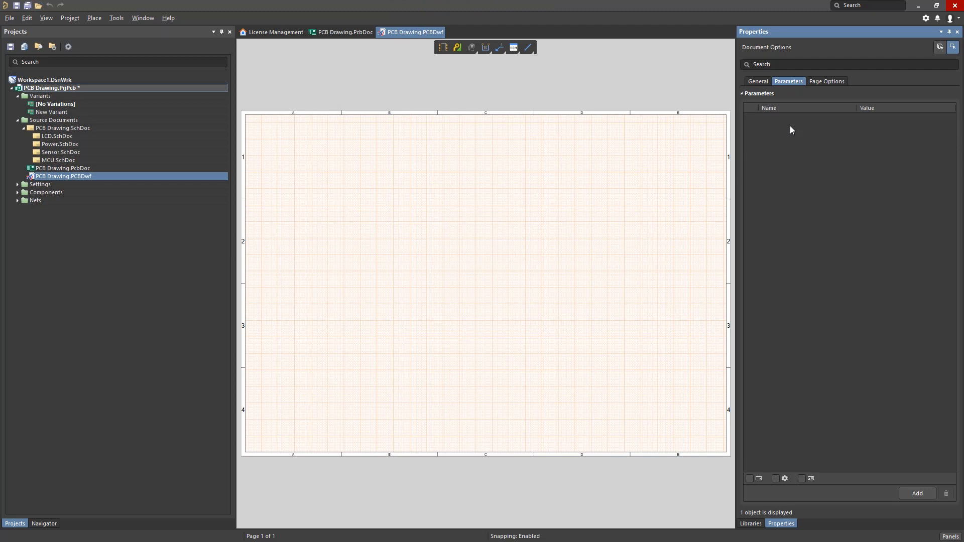
# Add two more sheets to the drawing document for a total of three pages.
pyautogui.rightClick(644, 146)
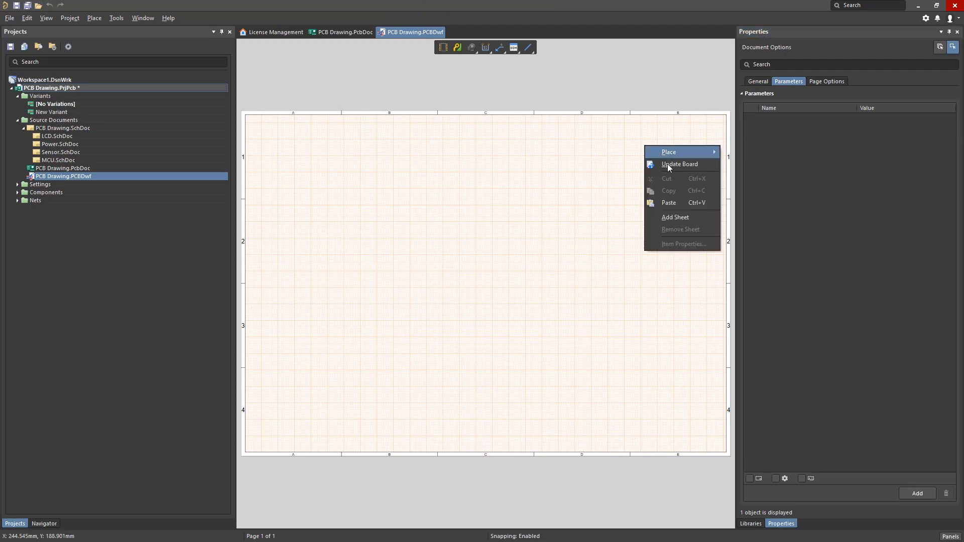
pyautogui.click(688, 216)
pyautogui.rightClick(605, 211)
pyautogui.click(644, 280)
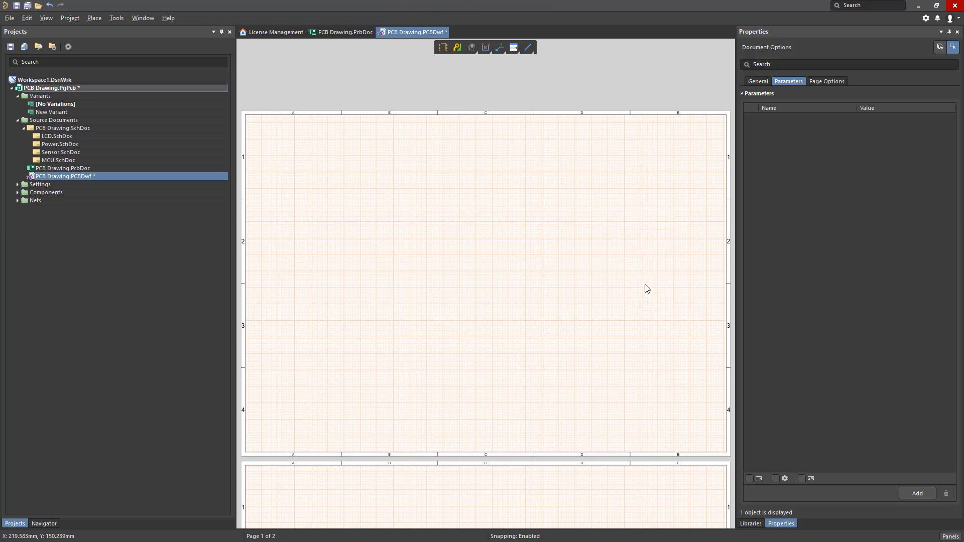
pyautogui.rightClick(645, 285)
pyautogui.click(648, 289)
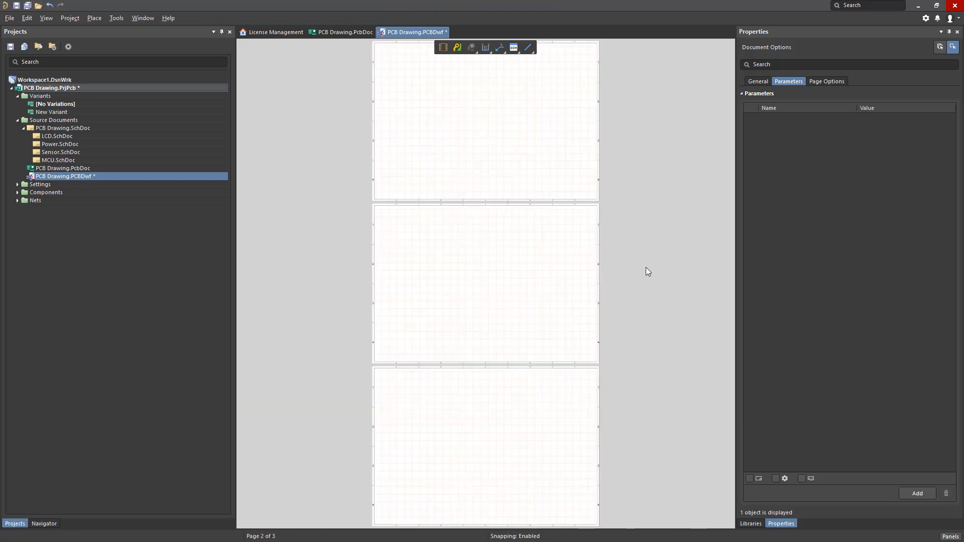
# Apply the ANSI B Landscape template to page 1 and extend the page options to the entire document.
pyautogui.click(825, 84)
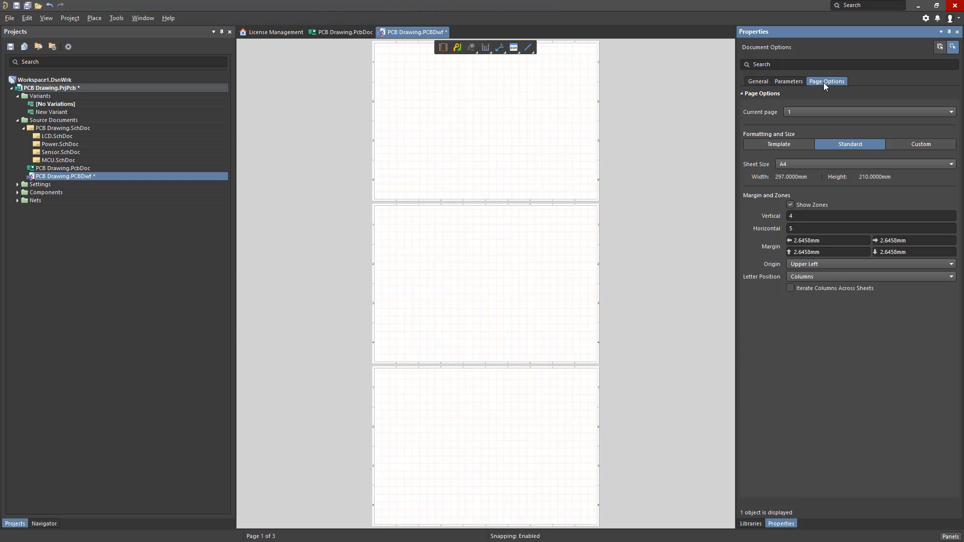
pyautogui.click(795, 146)
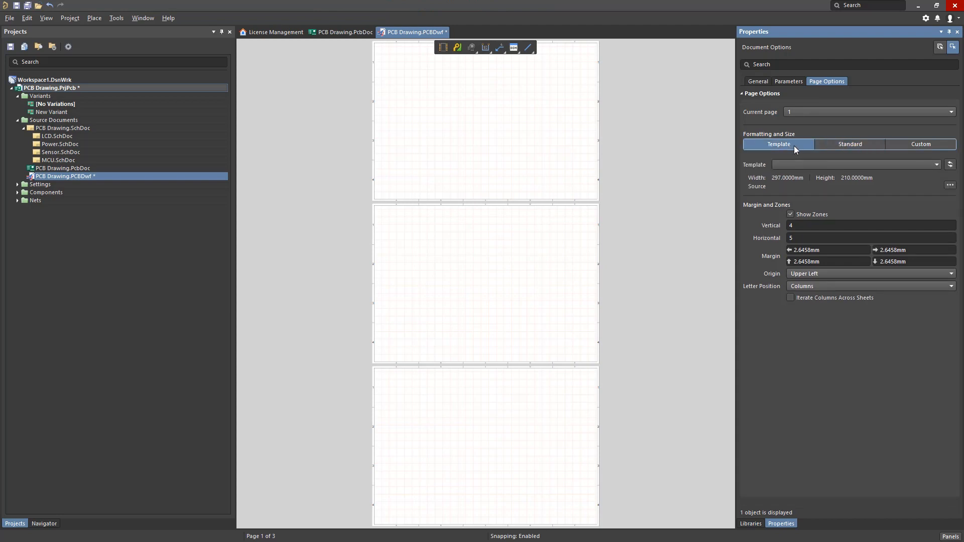
pyautogui.click(802, 165)
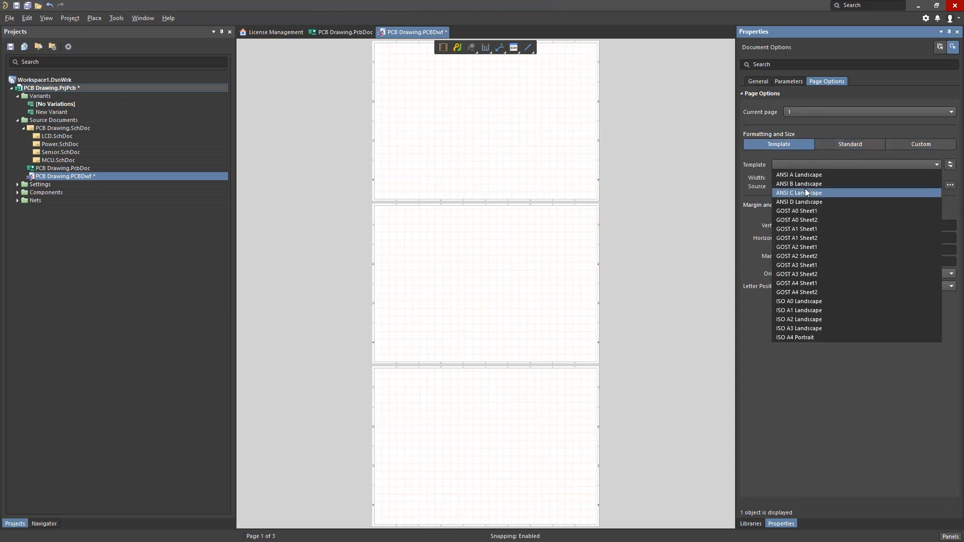
pyautogui.click(803, 186)
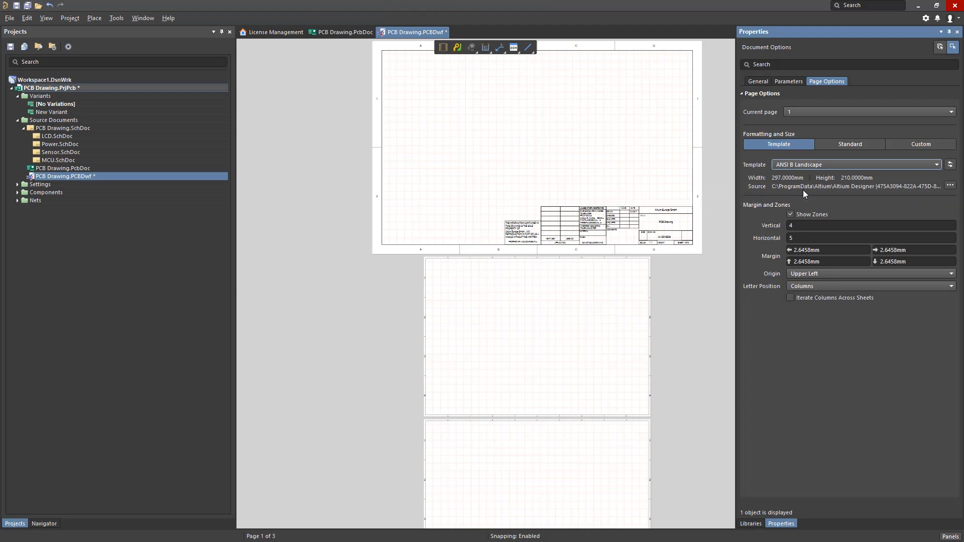
pyautogui.click(943, 50)
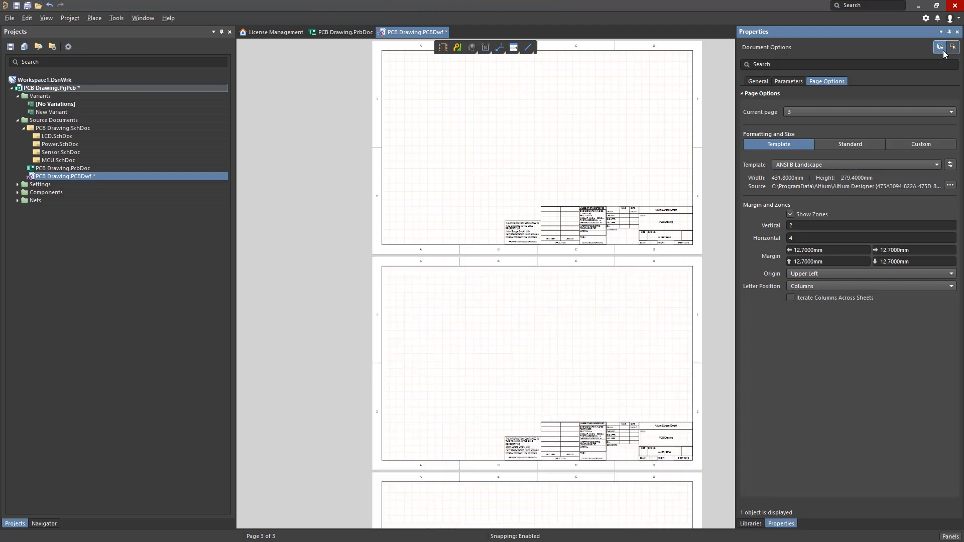
# Place a board assembly view on the first sheet, above the title block.
pyautogui.press('v')
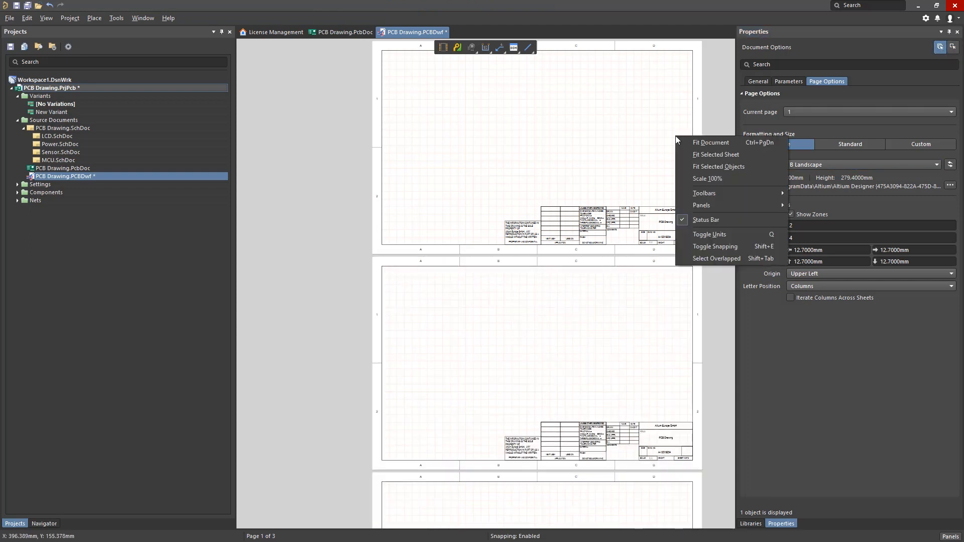
pyautogui.press('d')
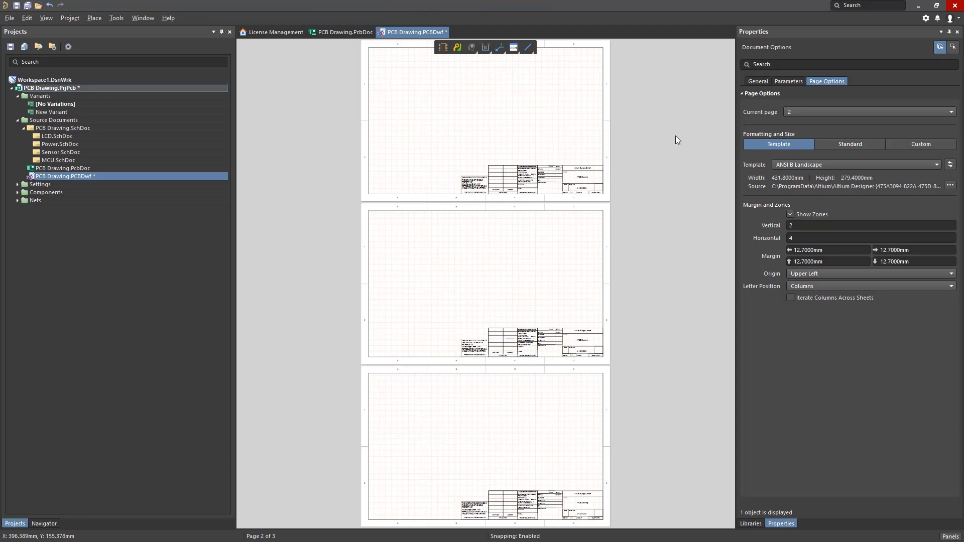
pyautogui.press('v')
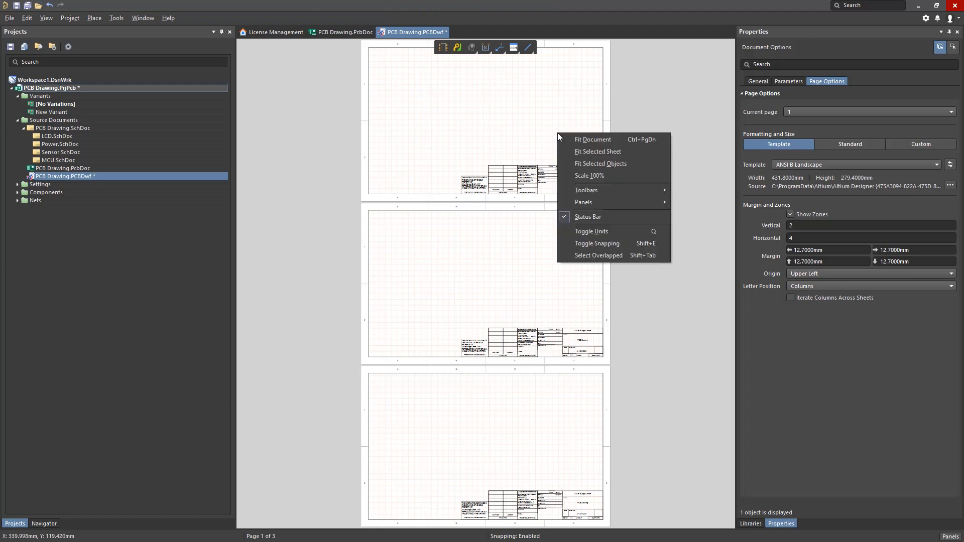
pyautogui.click(582, 152)
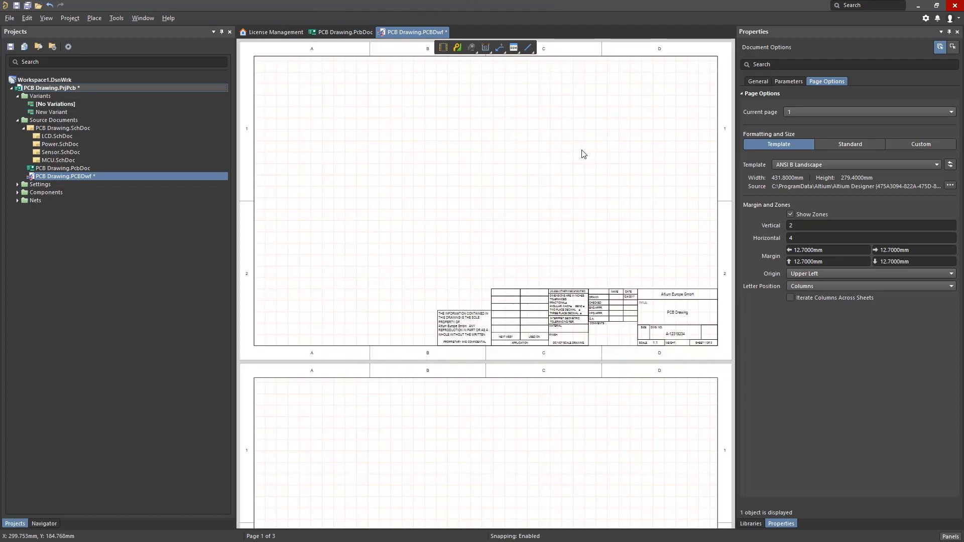
pyautogui.click(97, 19)
pyautogui.click(124, 130)
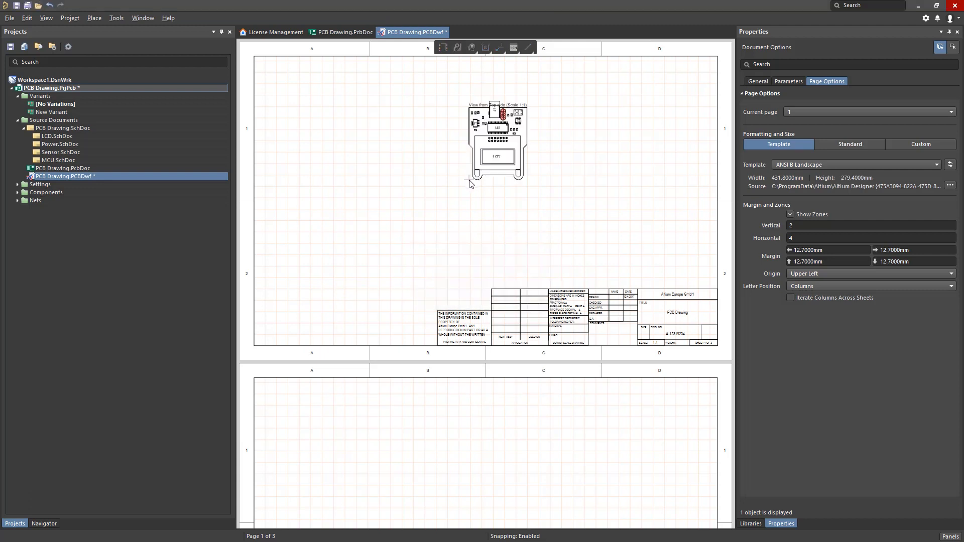
pyautogui.click(442, 210)
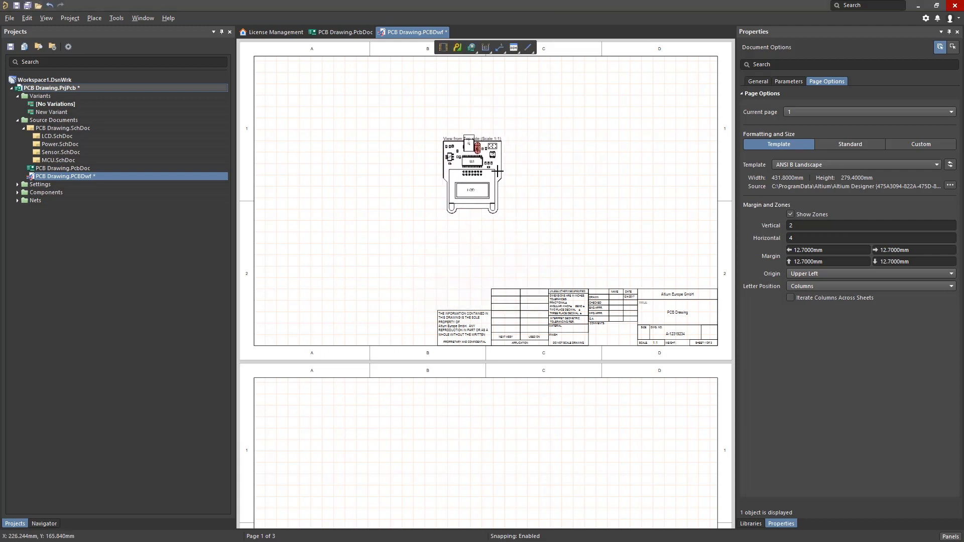
# Set the placed board assembly view's scale to 2:1 and recentre it above the title block.
pyautogui.click(497, 172)
pyautogui.click(820, 89)
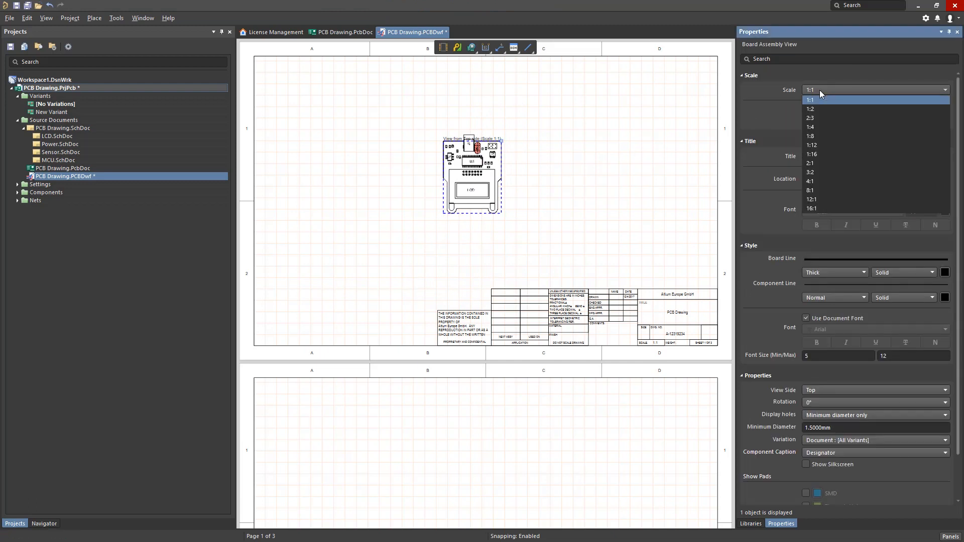
pyautogui.click(818, 161)
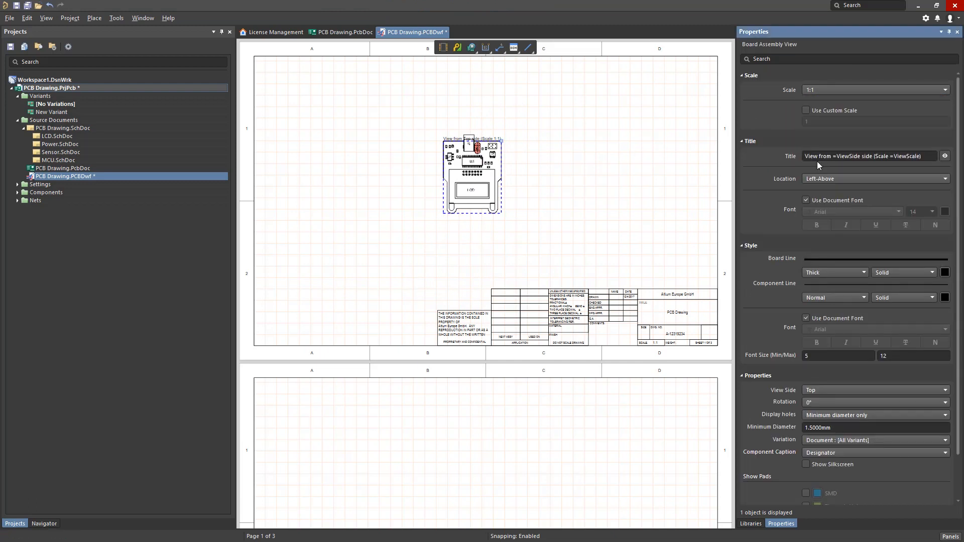
pyautogui.moveTo(487, 156); pyautogui.dragTo(476, 183)
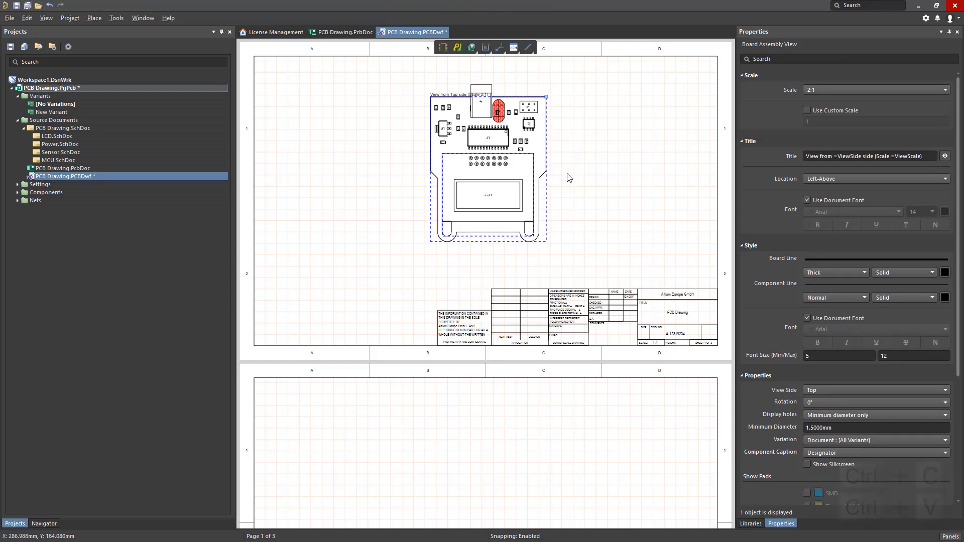
# Duplicate the top assembly view to its right, set the copy's view side to Left and align it with the original.
pyautogui.hotkey('ctrl', 'c')
pyautogui.hotkey('ctrl', 'v')
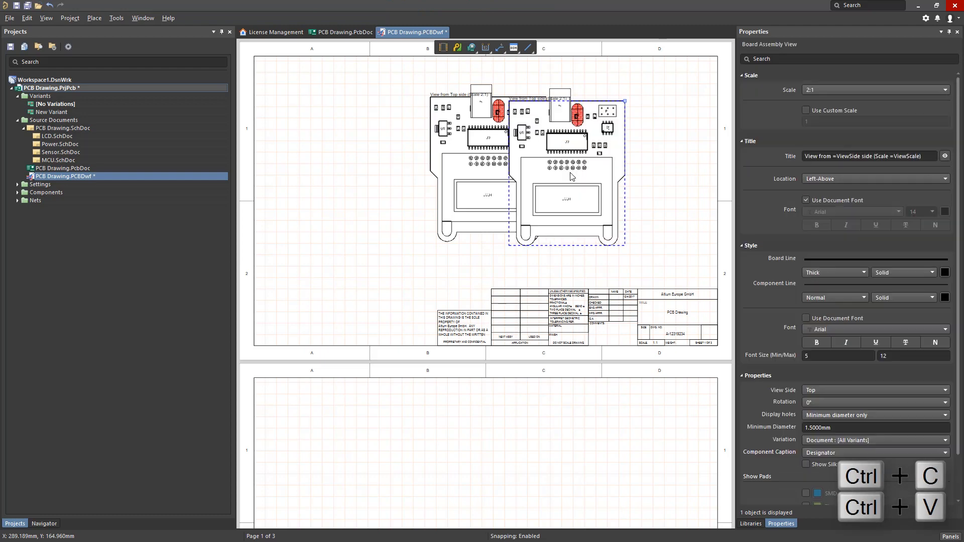
pyautogui.click(631, 168)
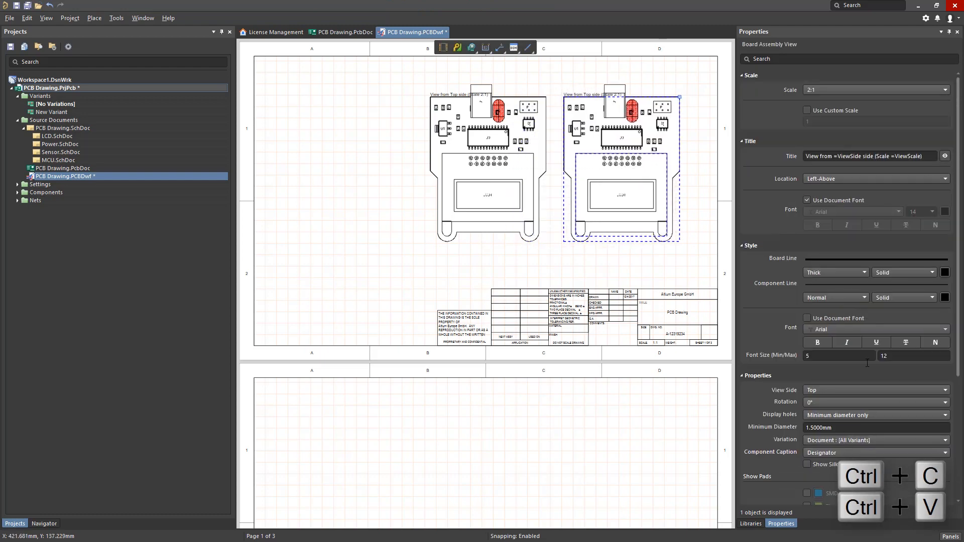
pyautogui.click(855, 390)
pyautogui.click(840, 420)
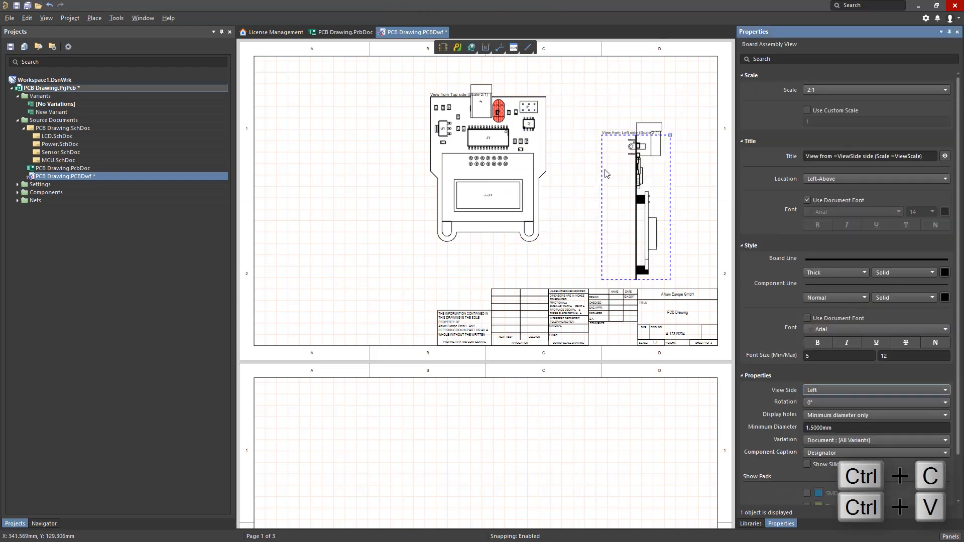
pyautogui.moveTo(638, 178); pyautogui.dragTo(604, 140)
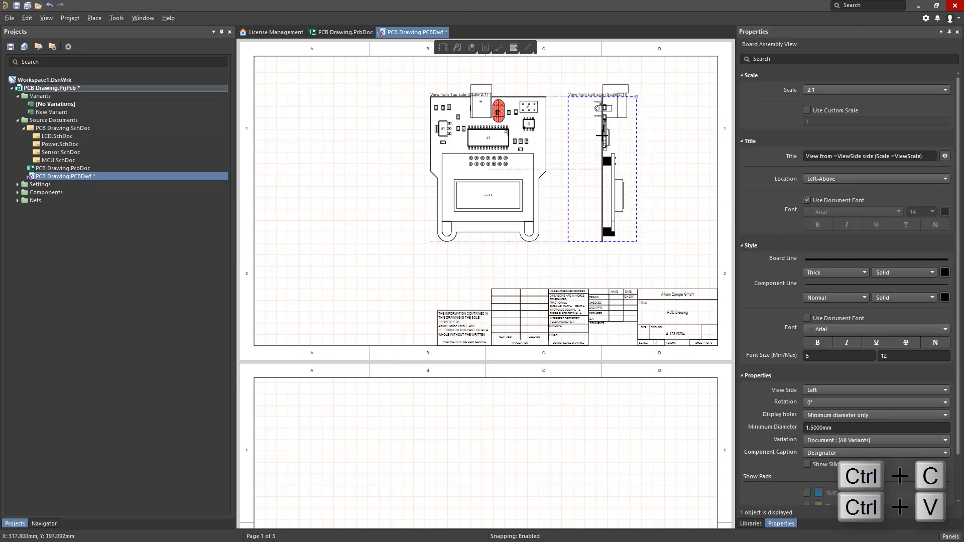
# Paste another copy to the left of the top view, set its view side to Right and align it with the other views.
pyautogui.hotkey('ctrl', 'v')
pyautogui.click(346, 130)
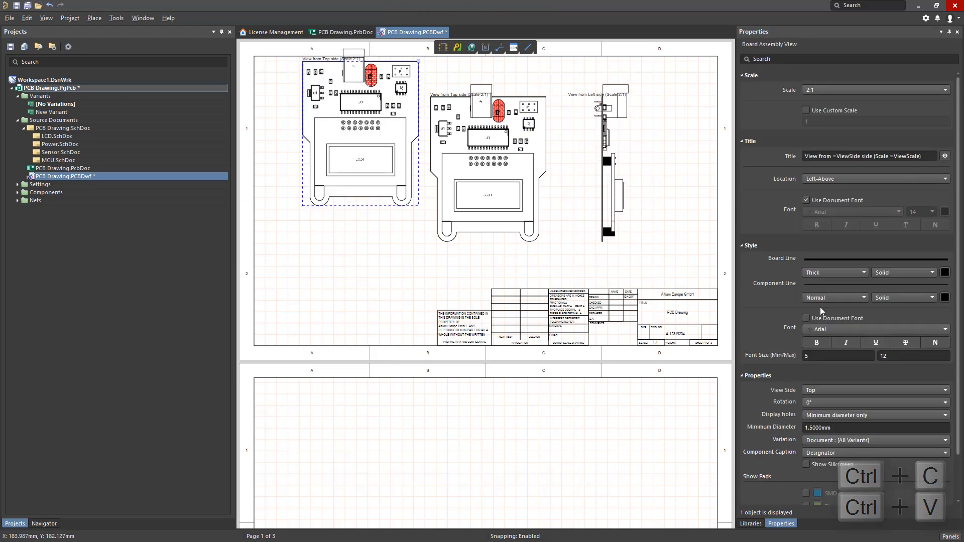
pyautogui.click(832, 390)
pyautogui.click(824, 427)
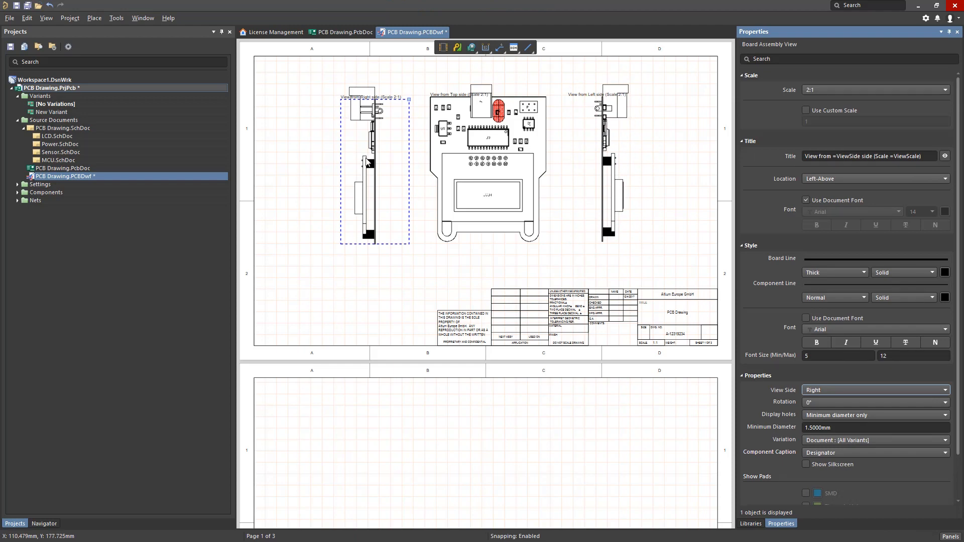
pyautogui.moveTo(362, 160); pyautogui.dragTo(360, 152)
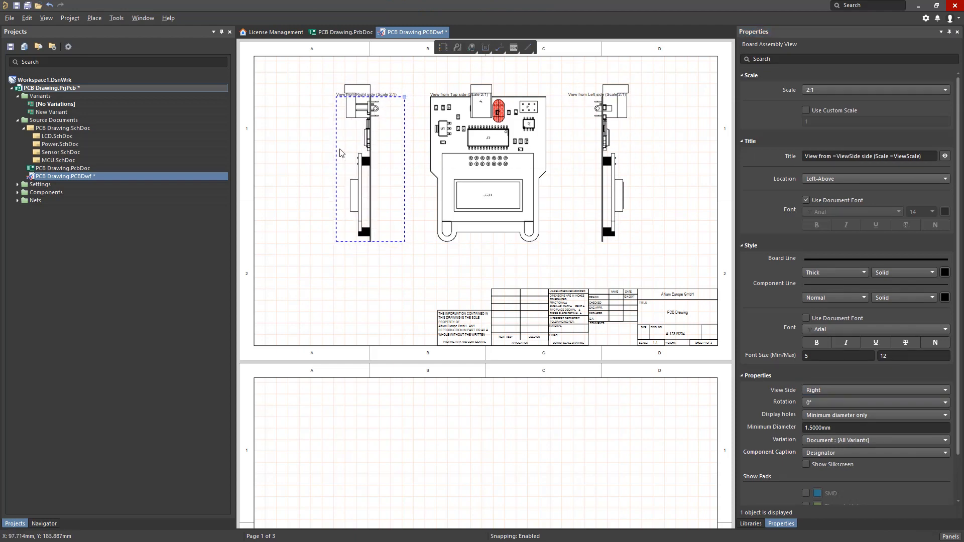
pyautogui.click(316, 147)
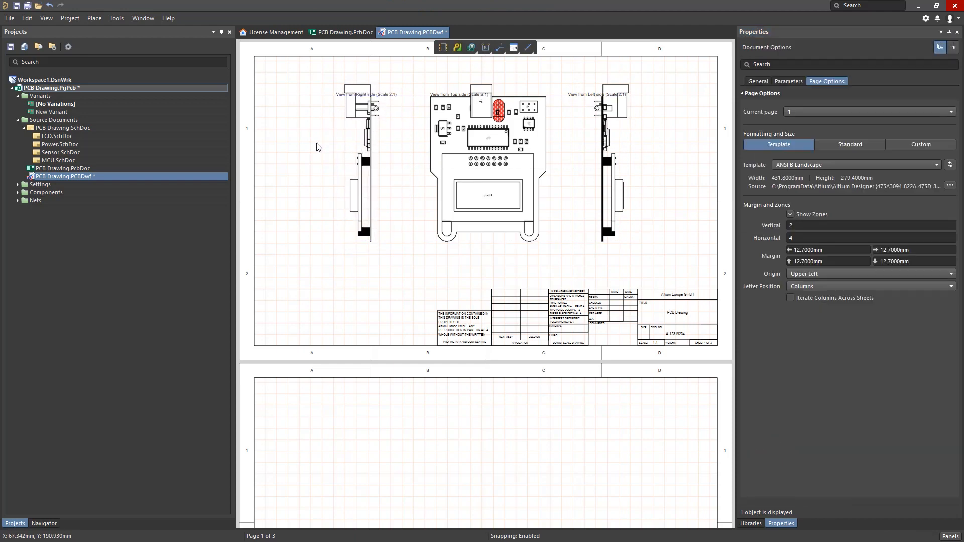
# Add a vertical linear dimension between the top and bottom board edges in the top view, placed to its left.
pyautogui.click(486, 50)
pyautogui.click(517, 61)
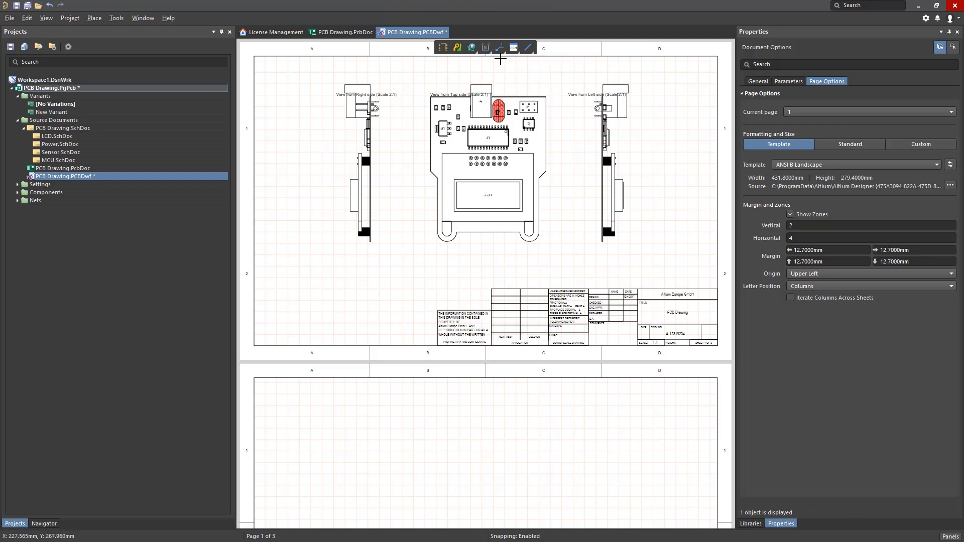
pyautogui.click(450, 96)
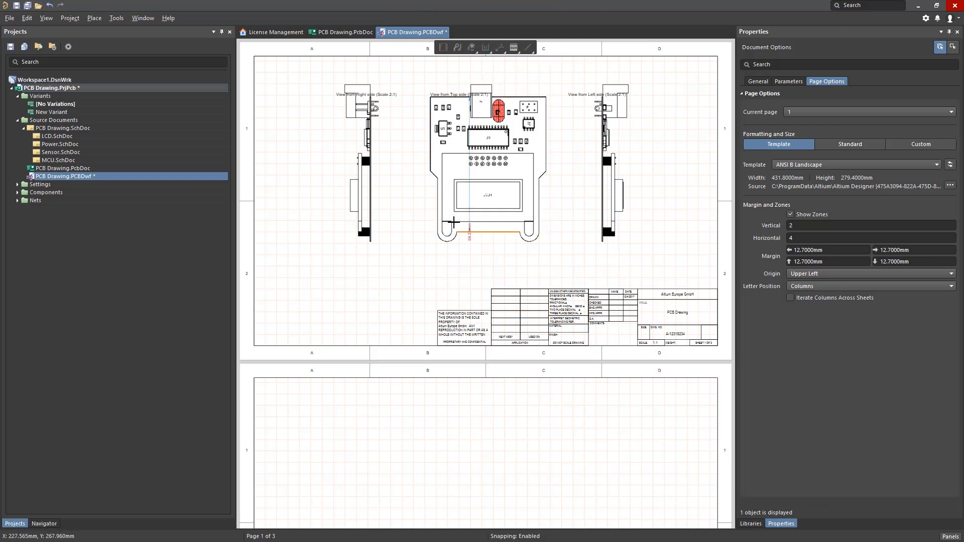
pyautogui.click(442, 232)
pyautogui.click(414, 163)
pyautogui.rightClick(413, 162)
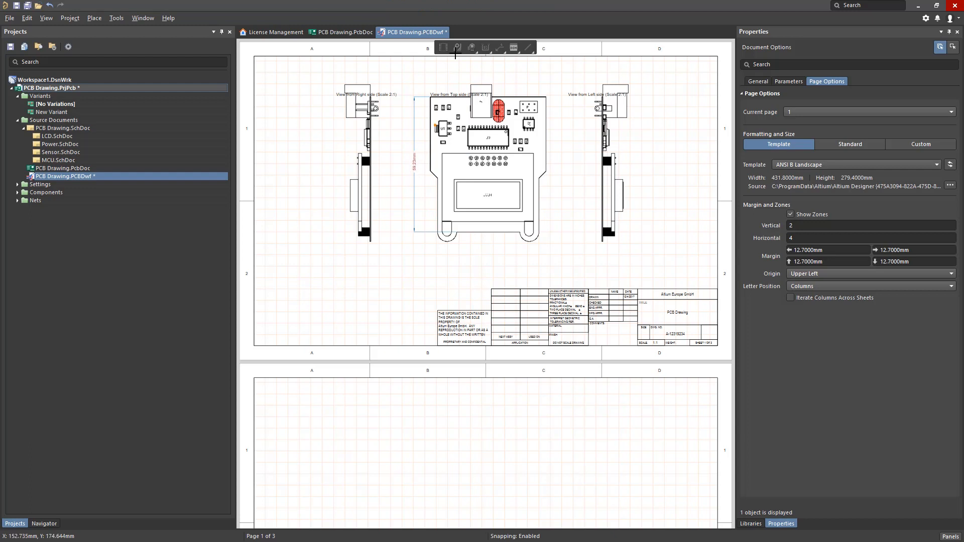
# Add a horizontal linear dimension across the board's full width, placed above the top view.
pyautogui.click(486, 49)
pyautogui.click(486, 50)
pyautogui.rightClick(447, 75)
pyautogui.click(486, 48)
pyautogui.click(495, 57)
pyautogui.click(546, 112)
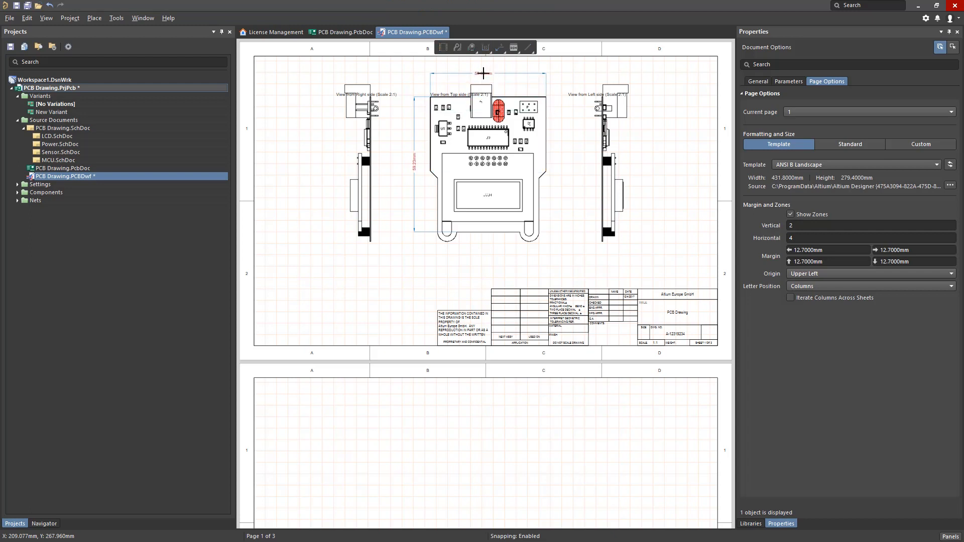
pyautogui.click(484, 73)
pyautogui.rightClick(515, 81)
# Create a 4:1 board detail view of the area around R6, R7, R8 and R11, placed below the right side view.
pyautogui.click(471, 50)
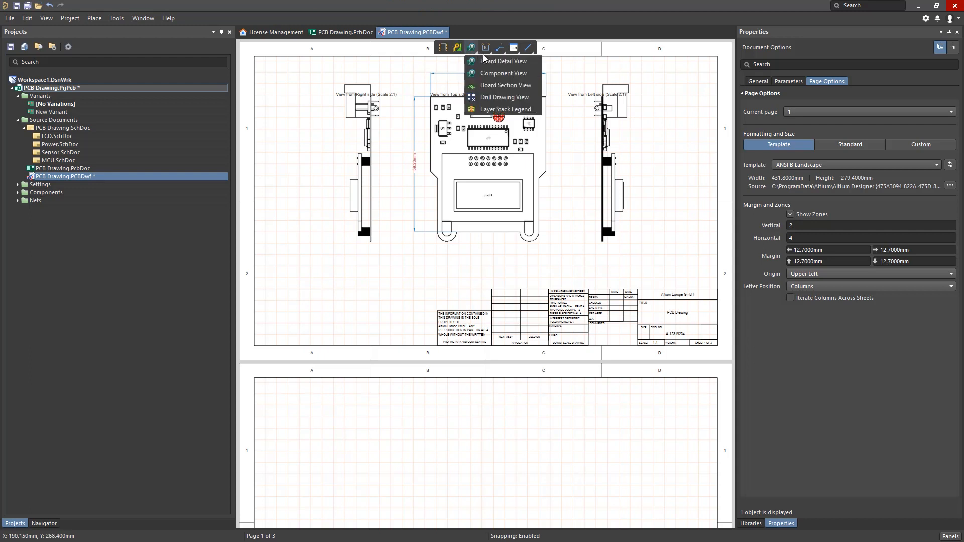
pyautogui.click(496, 86)
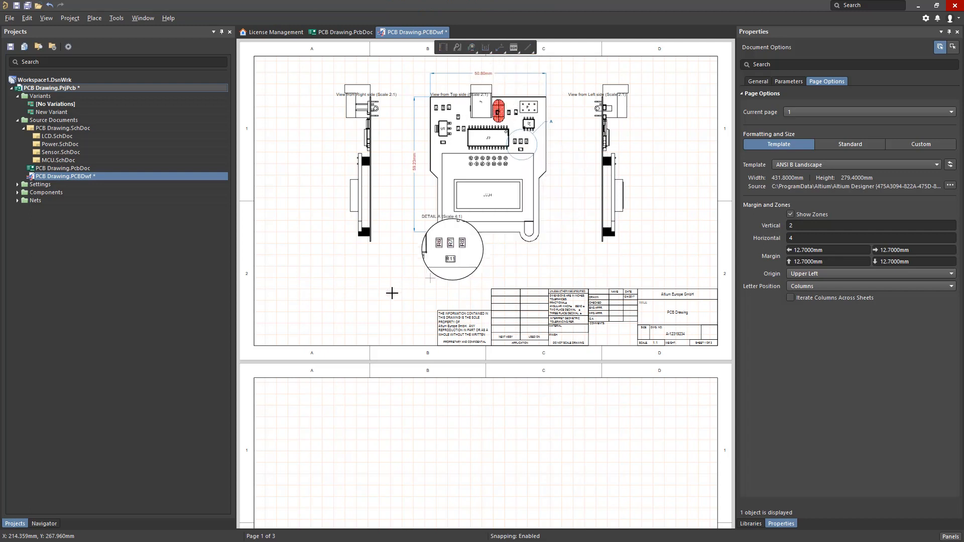
pyautogui.click(358, 323)
# Place a board isometric view on the first sheet, to the left of the right side view.
pyautogui.click(94, 18)
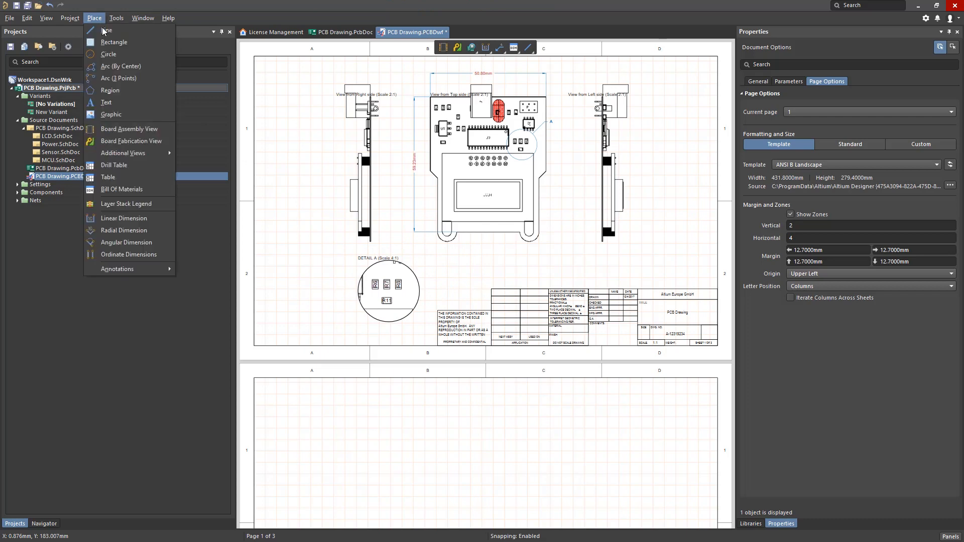
pyautogui.moveTo(136, 154)
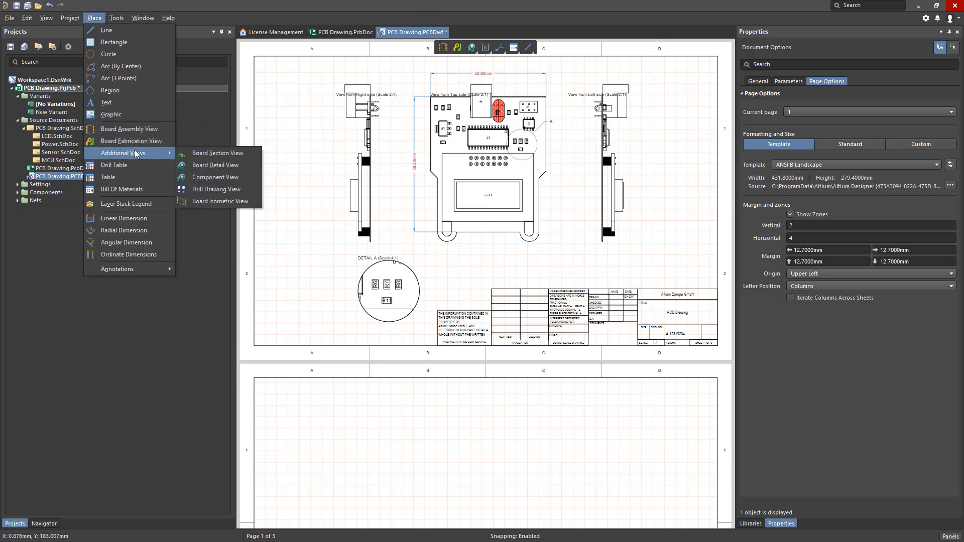
pyautogui.click(229, 201)
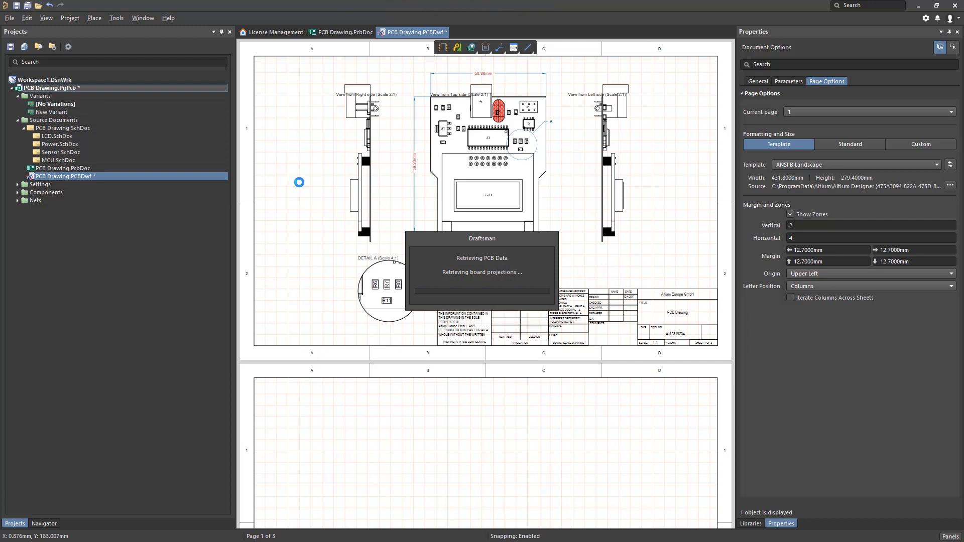
pyautogui.click(279, 224)
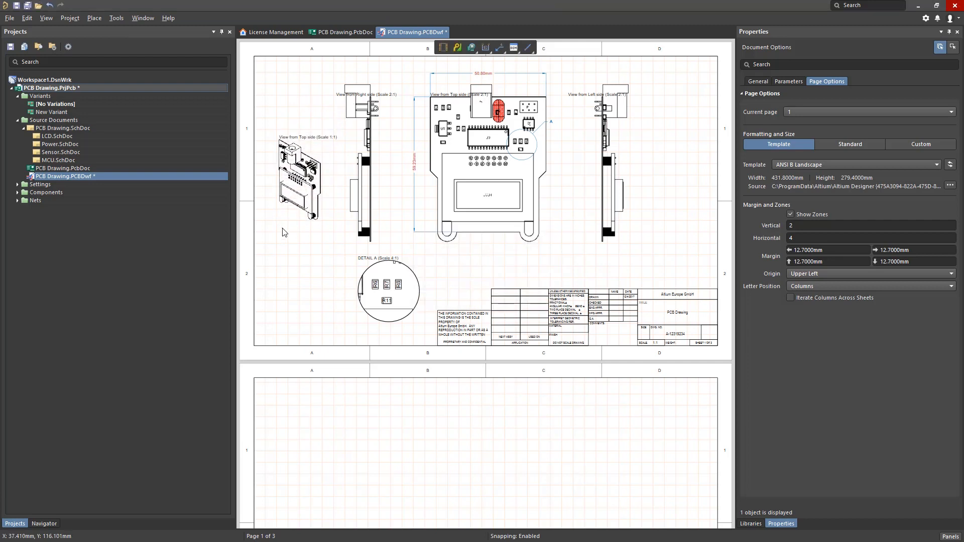
# Place a Top Layer board fabrication view near the left edge of the second sheet.
pyautogui.click(94, 18)
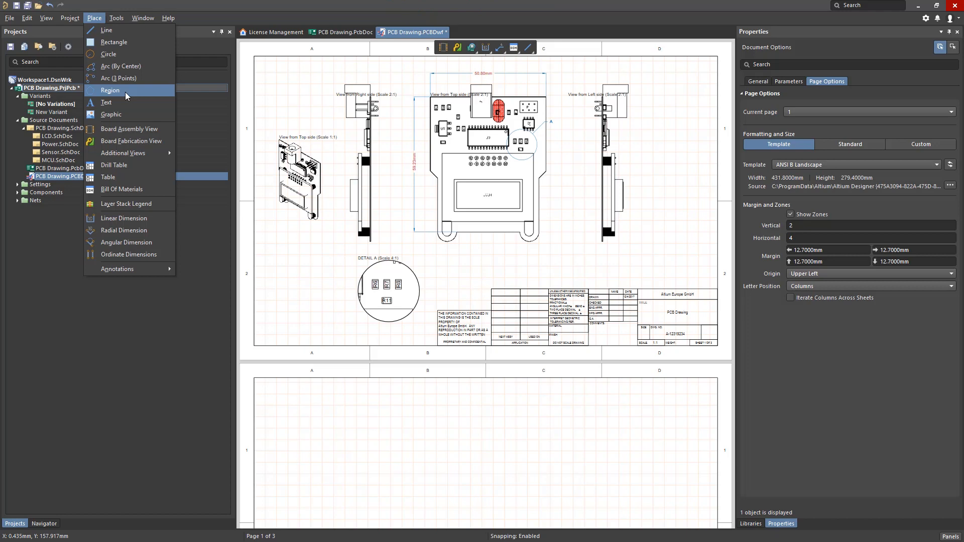
pyautogui.click(401, 441)
pyautogui.scroll(-5, 402, 441)
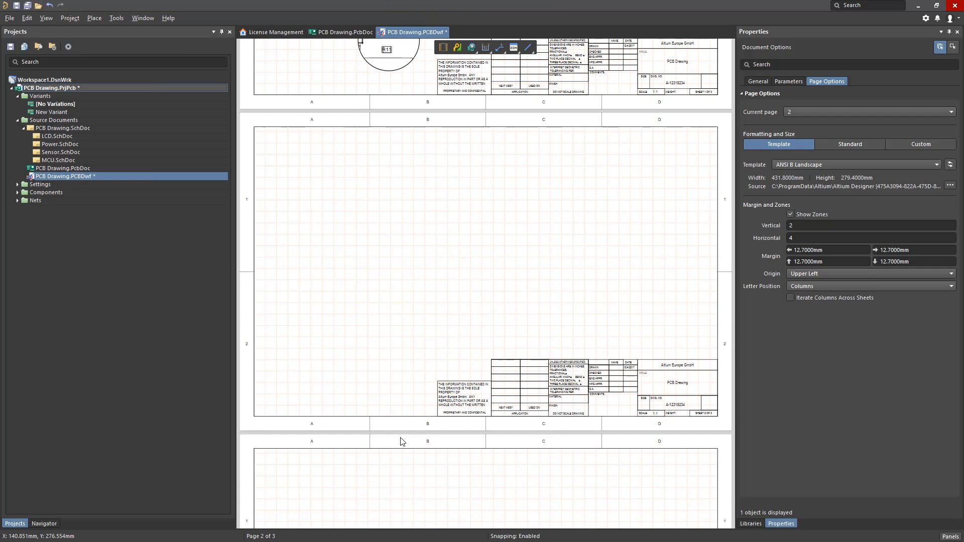
pyautogui.click(457, 49)
pyautogui.click(287, 289)
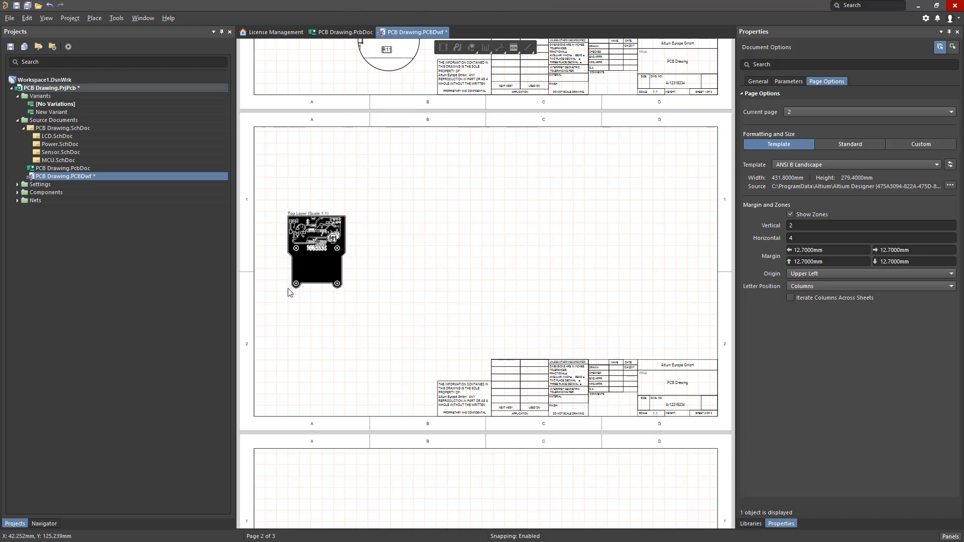
# Duplicate the fabrication view to its right, align the copy with the original and set its layer to Bottom Layer.
pyautogui.hotkey('ctrl', 'v')
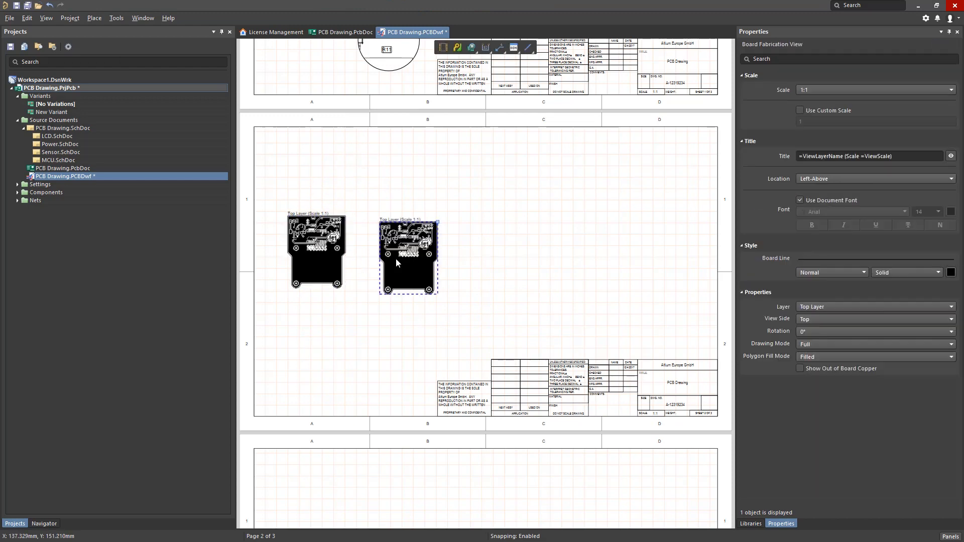
pyautogui.moveTo(400, 258); pyautogui.dragTo(394, 252)
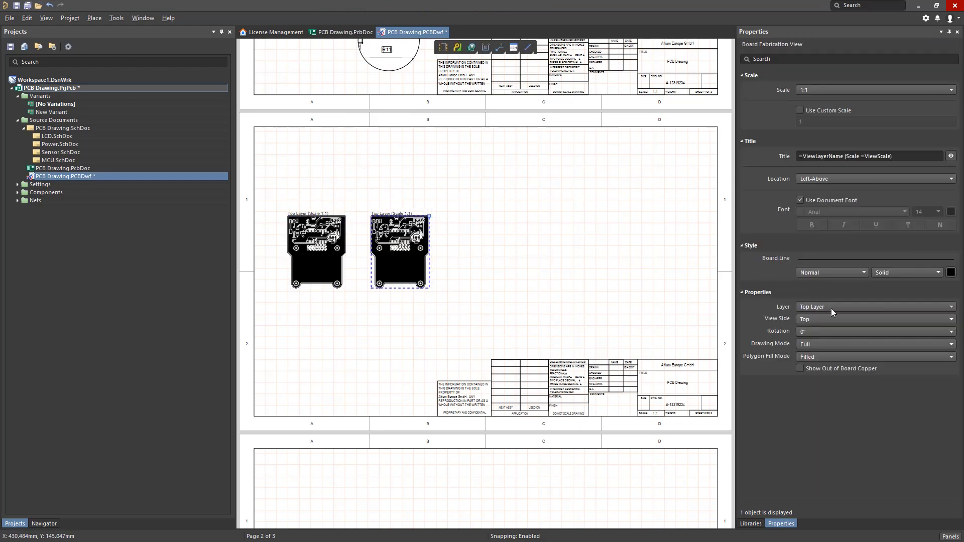
pyautogui.click(833, 311)
pyautogui.click(836, 330)
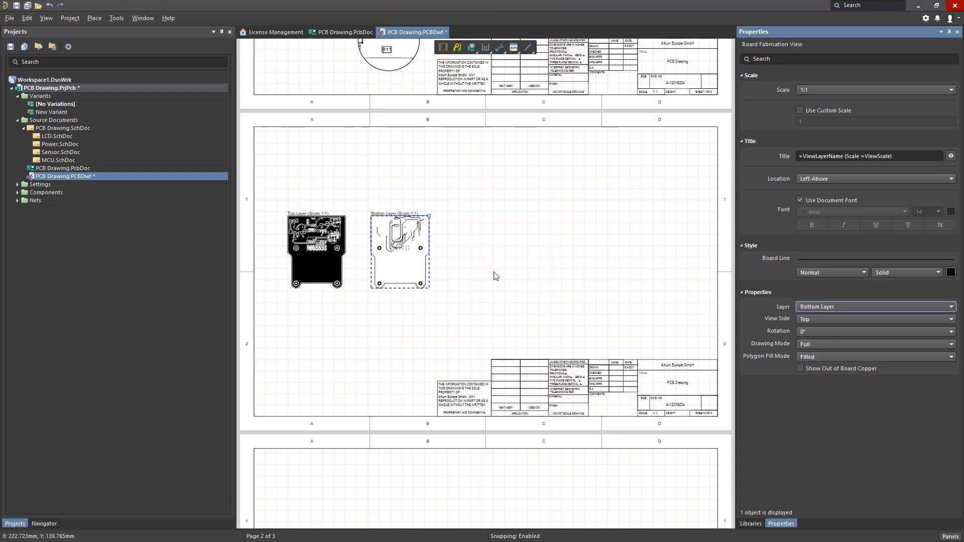
pyautogui.click(495, 276)
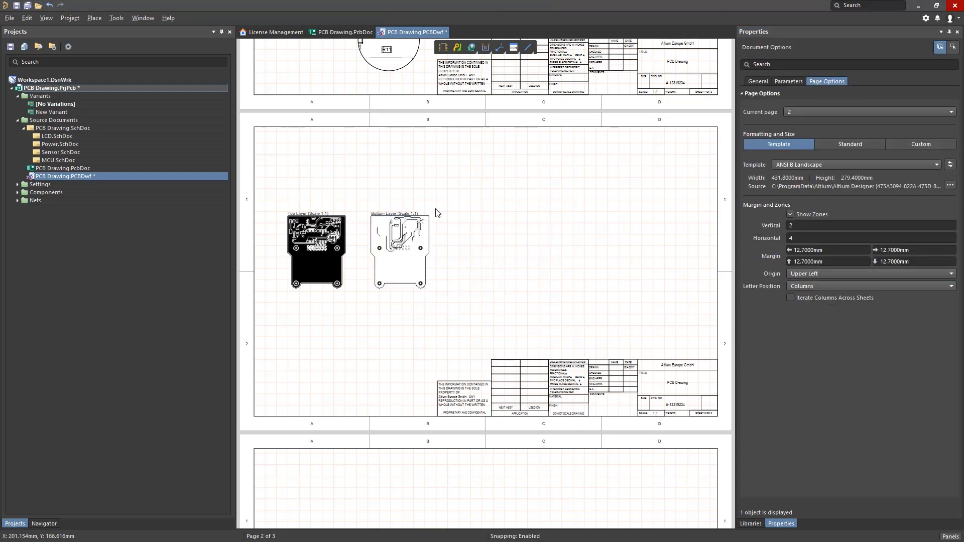
# Place a drill drawing view to the right of the Bottom Layer view on the second sheet.
pyautogui.click(94, 19)
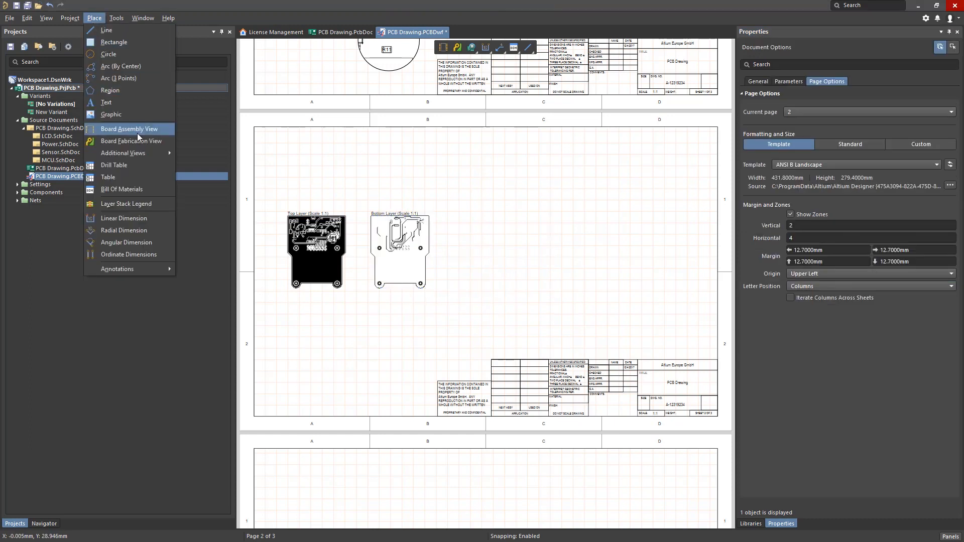
pyautogui.moveTo(143, 153)
pyautogui.click(217, 188)
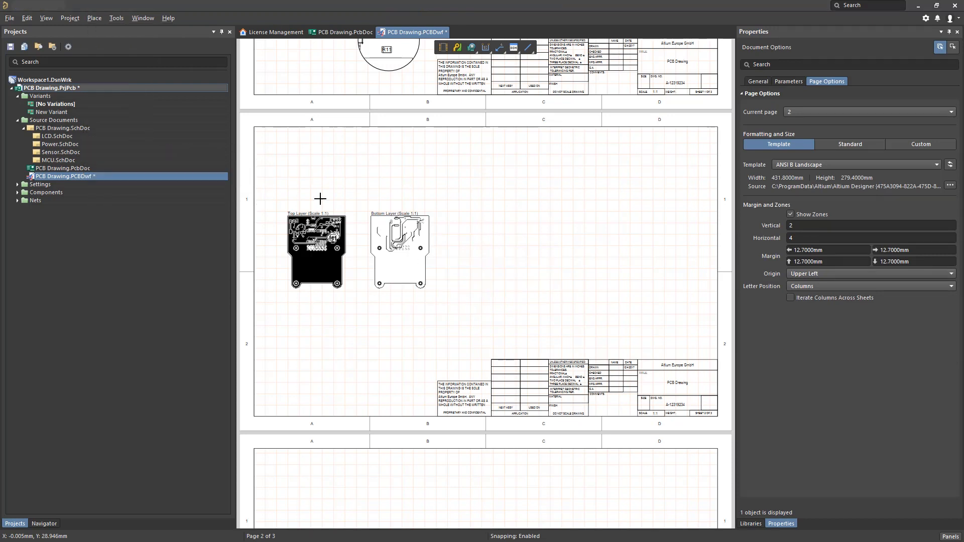
pyautogui.click(461, 287)
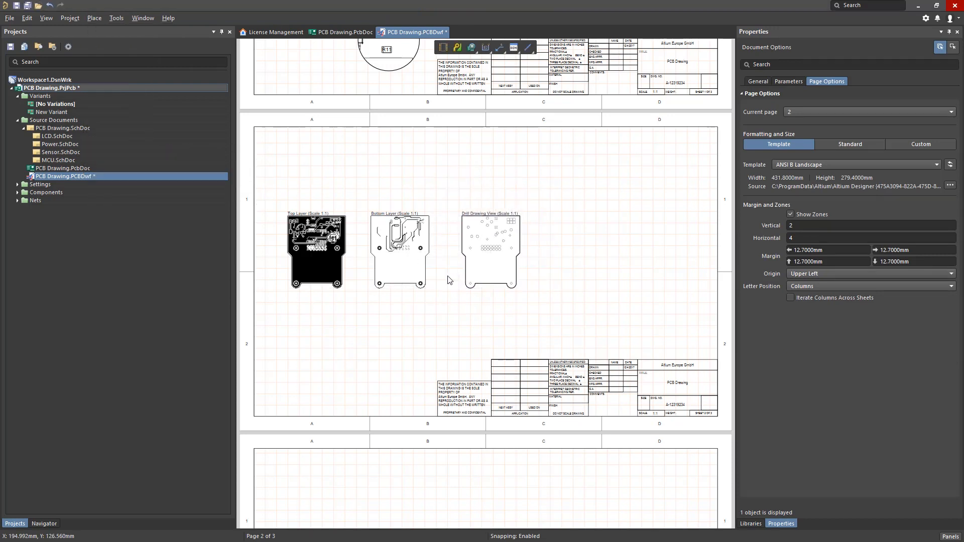
# Place a drill table to the right of the drill drawing view, level with its lower edge.
pyautogui.click(94, 19)
pyautogui.click(143, 167)
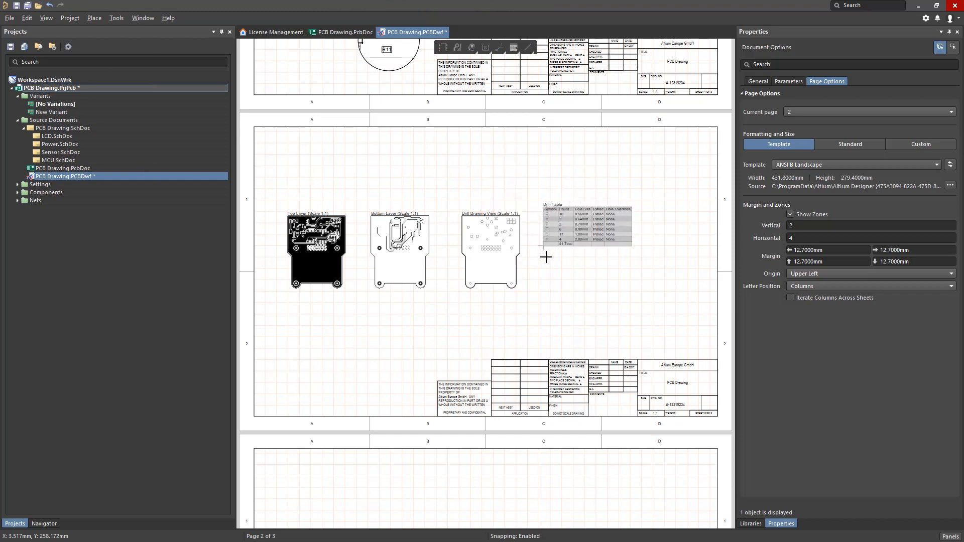
pyautogui.click(551, 287)
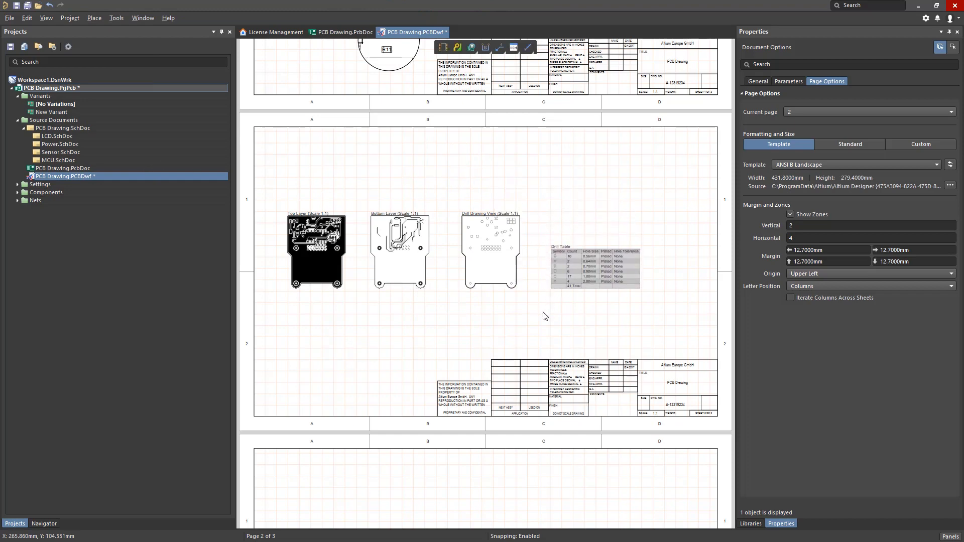
# Place a Bill Of Materials table on the left half of the third sheet.
pyautogui.scroll(-5, 545, 316)
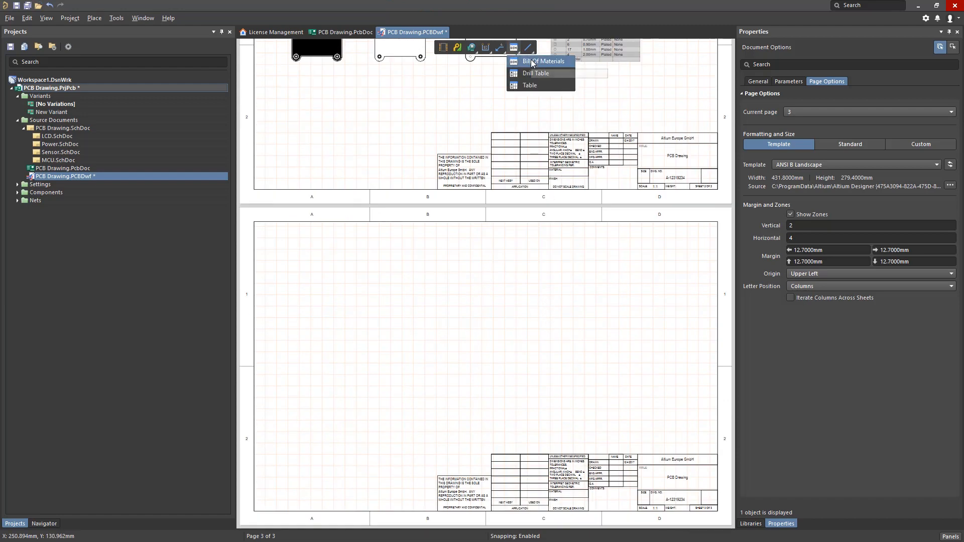
pyautogui.click(529, 61)
pyautogui.click(281, 359)
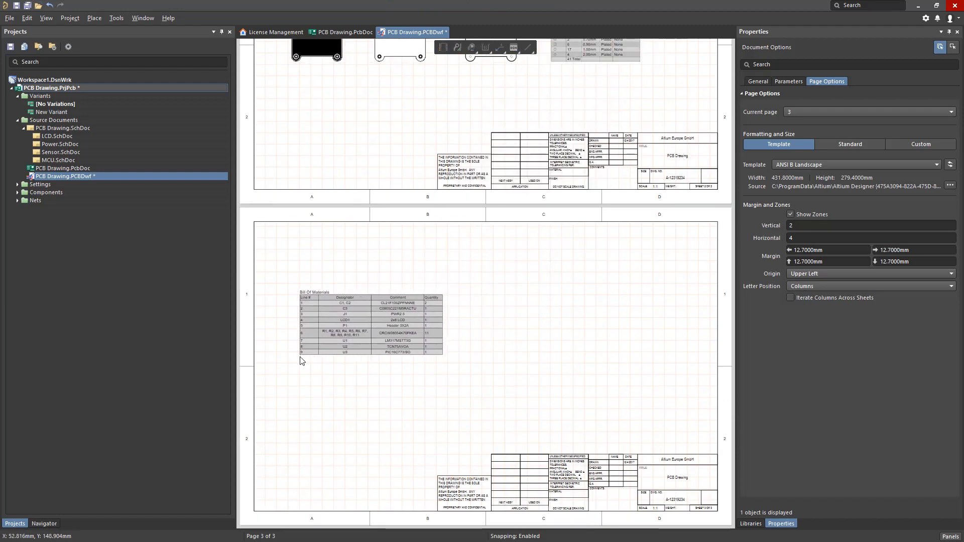
# Place a layer stack legend directly below the Bill Of Materials on the third sheet.
pyautogui.click(107, 19)
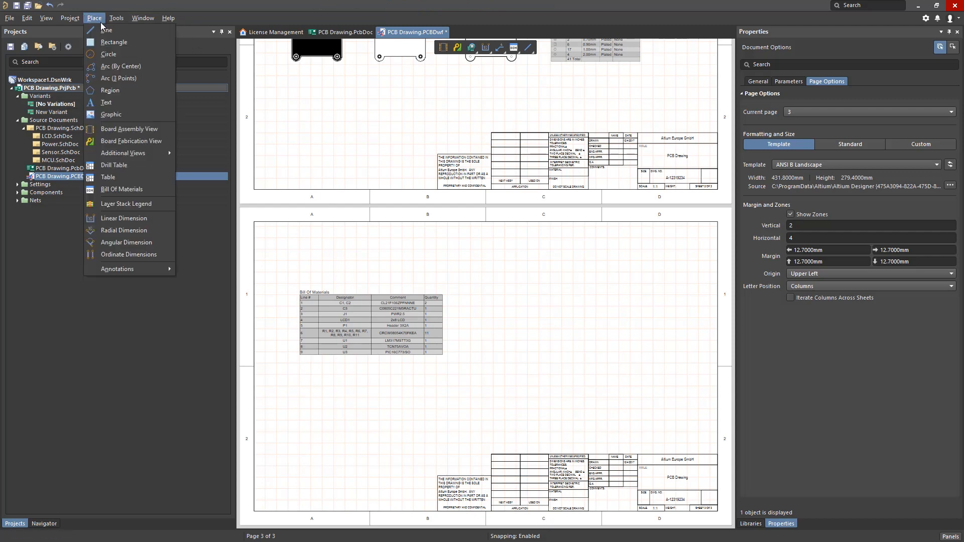
pyautogui.click(140, 207)
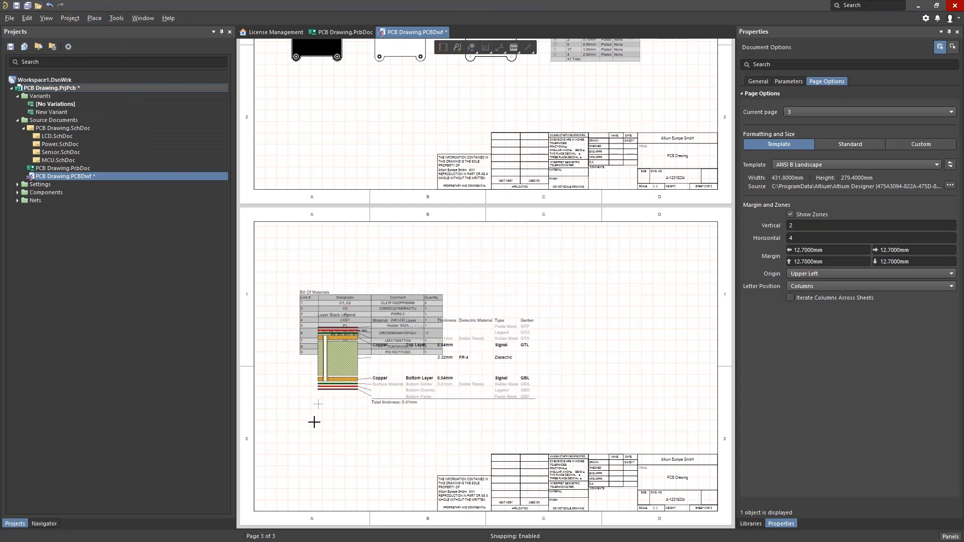
pyautogui.click(297, 457)
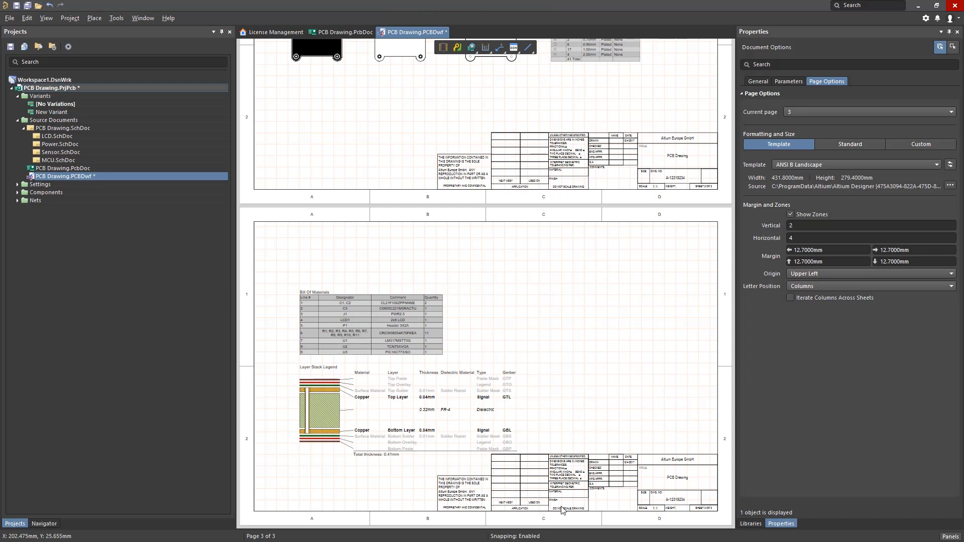
# Display the document's bookmarks, then collapse and re-expand the entries of all three sheets.
pyautogui.click(946, 538)
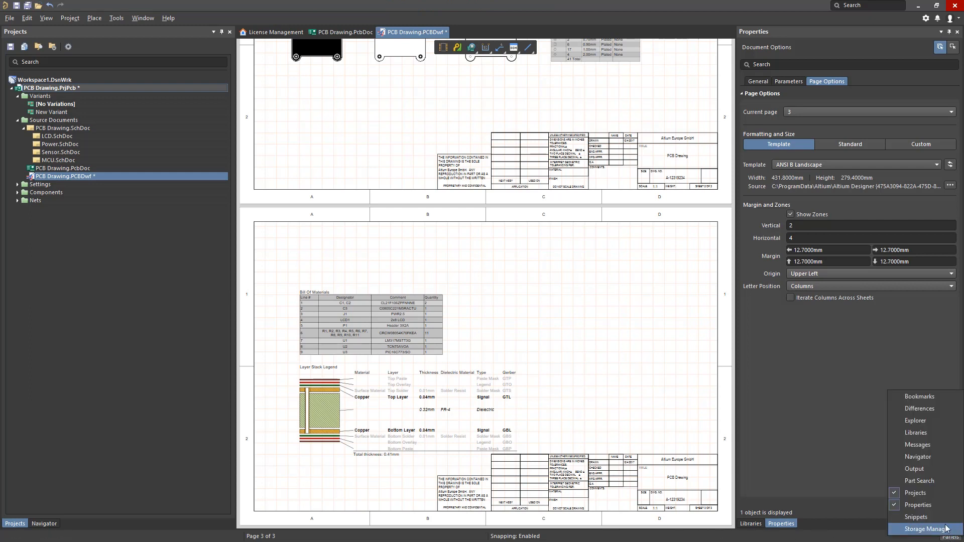
pyautogui.click(940, 400)
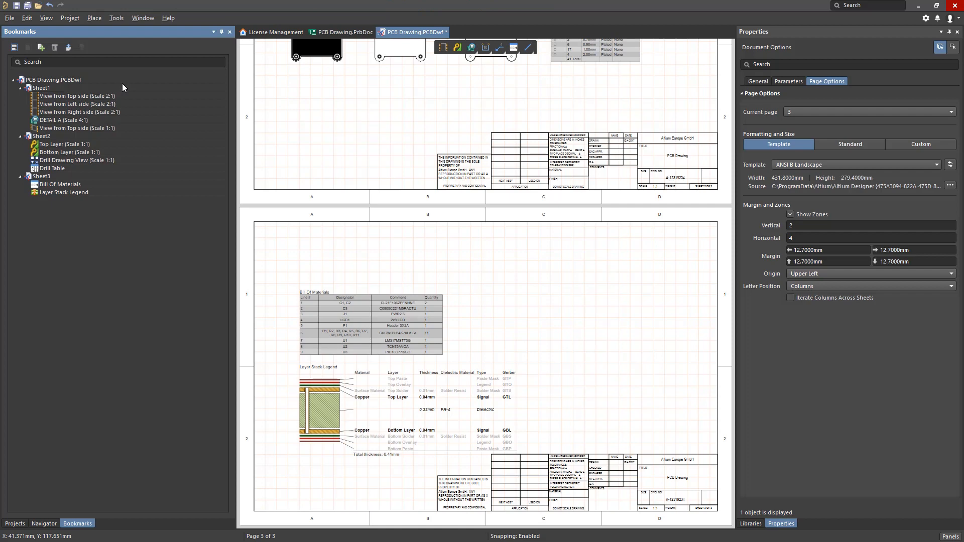
pyautogui.click(20, 88)
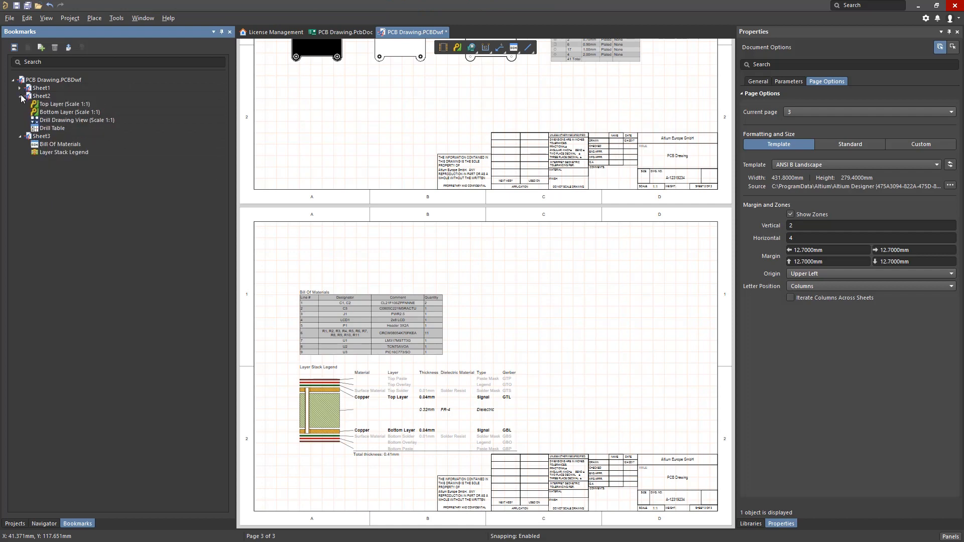
pyautogui.click(20, 96)
pyautogui.click(21, 104)
pyautogui.click(20, 104)
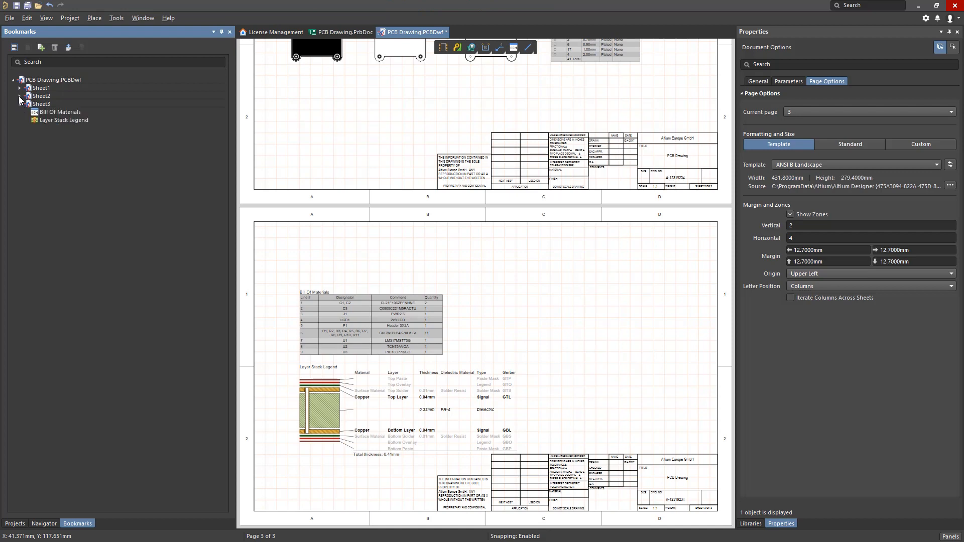
pyautogui.click(20, 96)
pyautogui.click(20, 87)
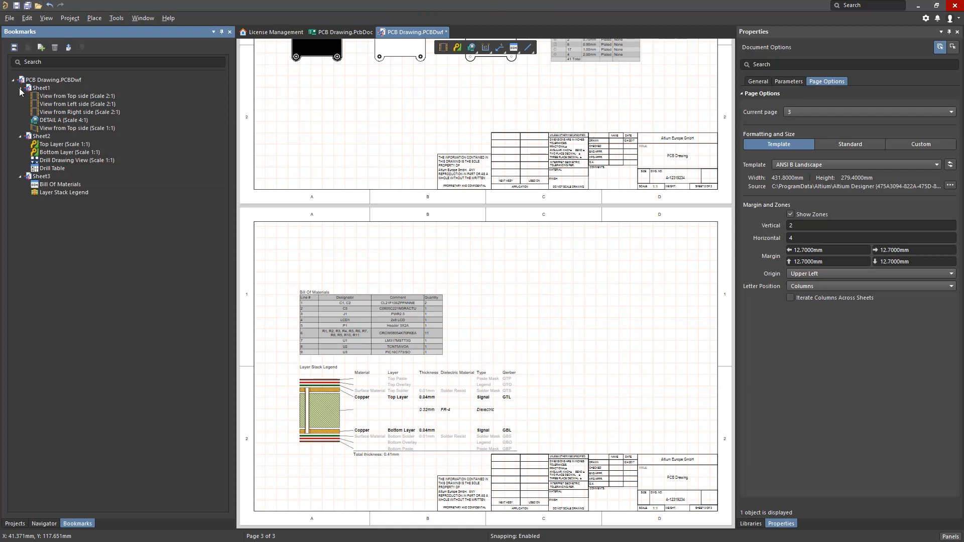
# Use the bookmarks to view DETAIL A, the Bottom Layer view and the Bill Of Materials in turn.
pyautogui.click(77, 122)
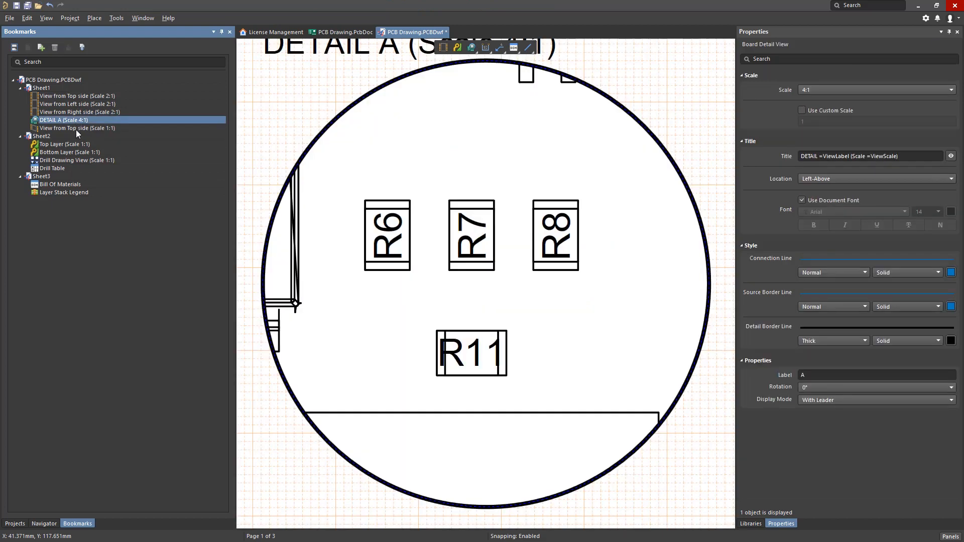
pyautogui.click(74, 153)
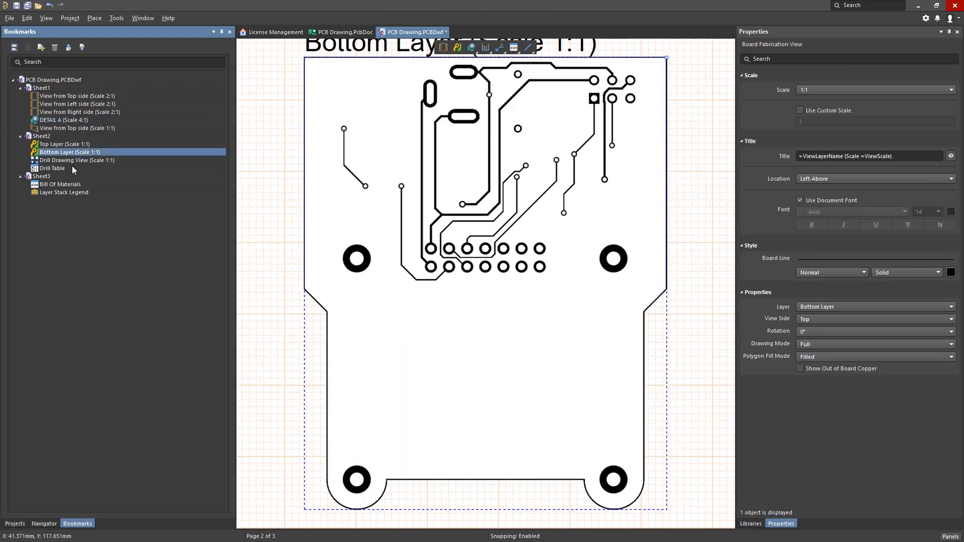
pyautogui.click(70, 183)
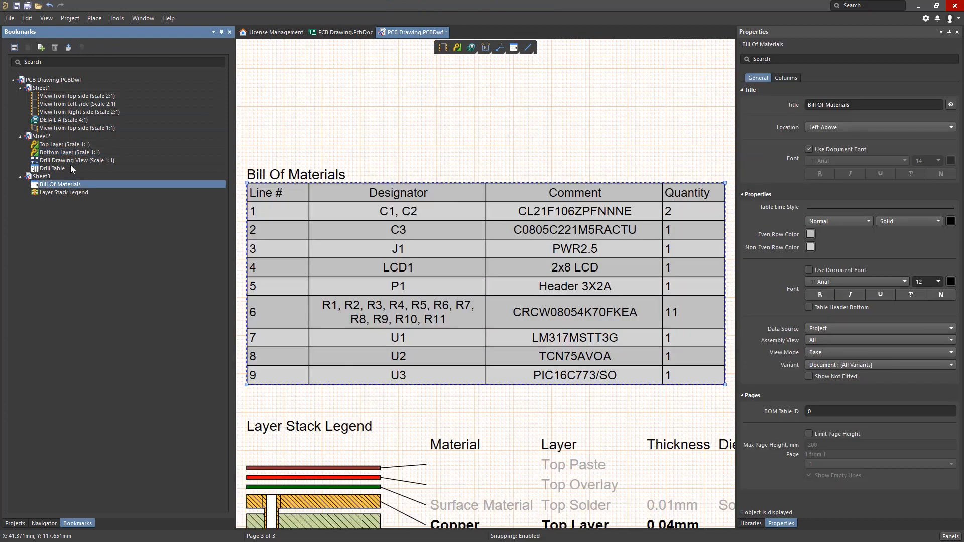
# Go to Sheet2 and switch the document to single-sheet display and back to continuous display.
pyautogui.click(69, 136)
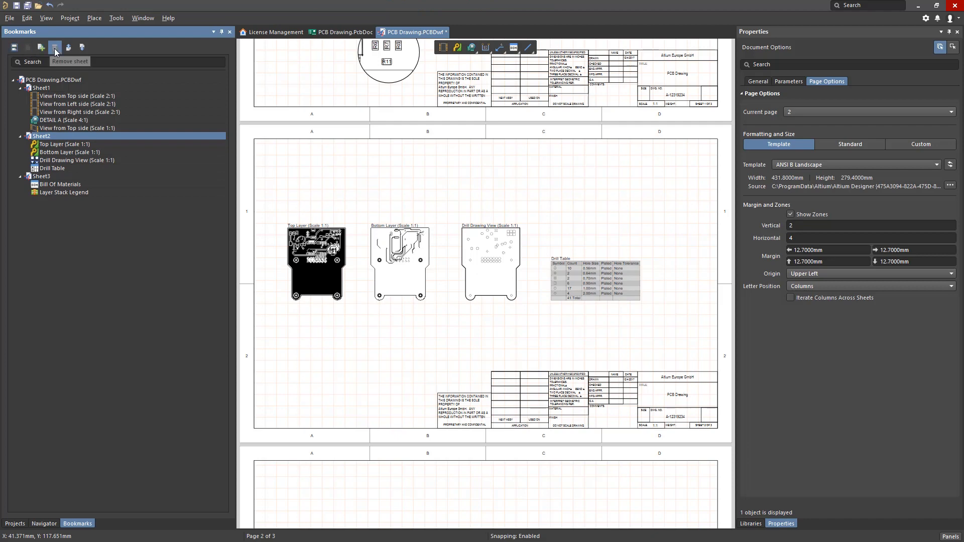
pyautogui.click(14, 48)
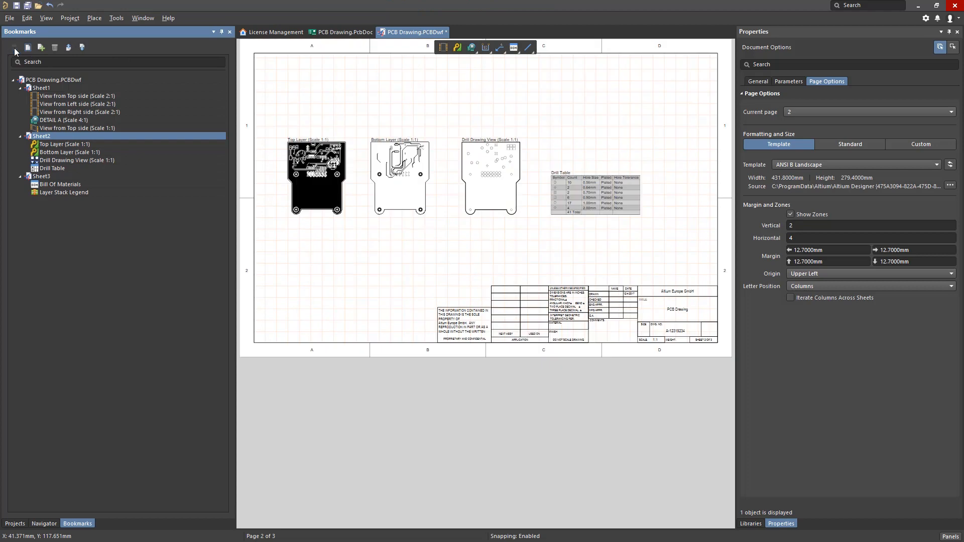
pyautogui.click(28, 48)
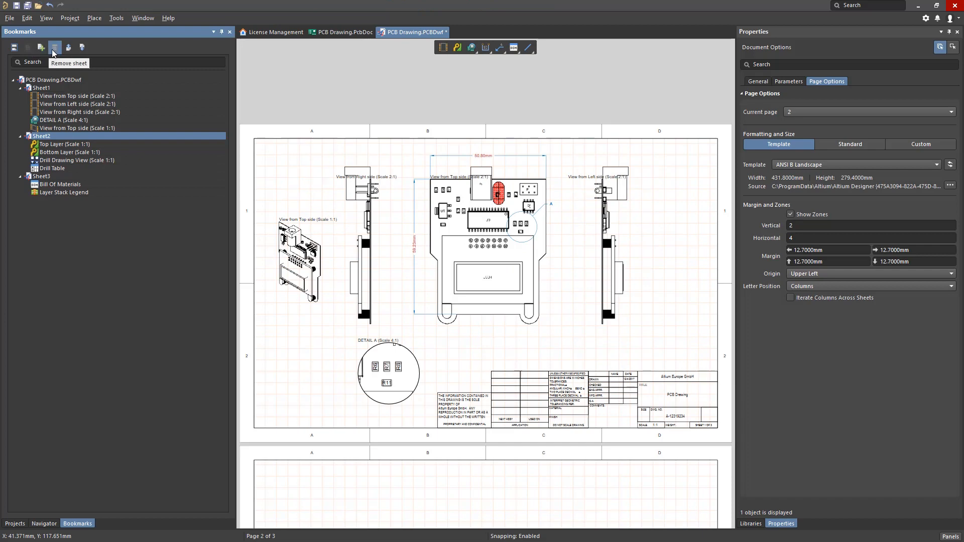
# Go to Sheet1 and check which commands are available for that sheet.
pyautogui.click(49, 88)
pyautogui.rightClick(49, 88)
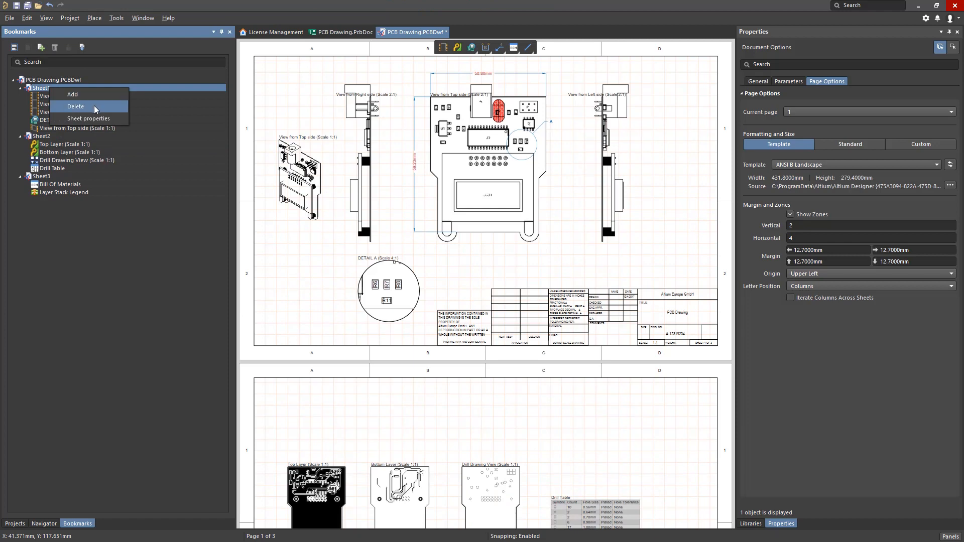
pyautogui.click(105, 227)
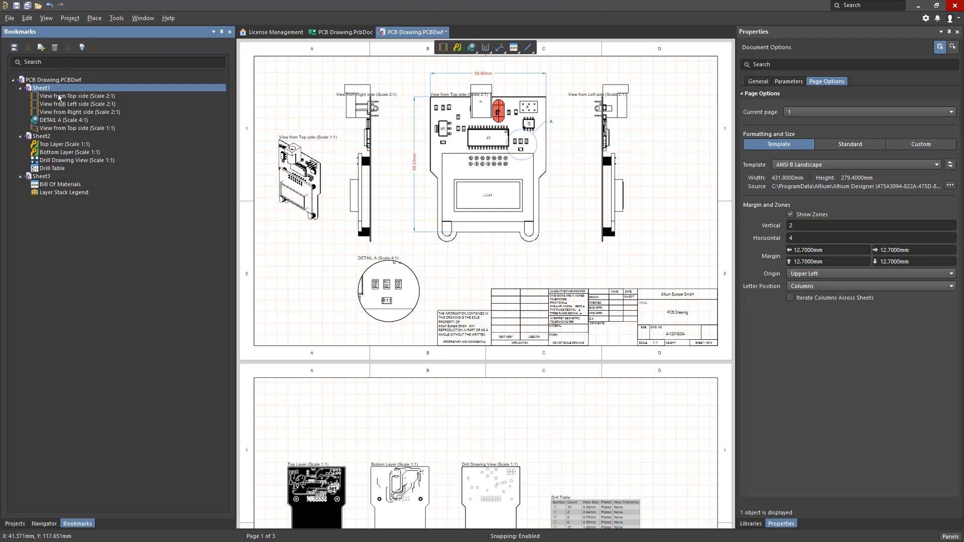
# Move Sheet3 to the position of Sheet1 in the document's sheet order.
pyautogui.moveTo(48, 174); pyautogui.dragTo(49, 88)
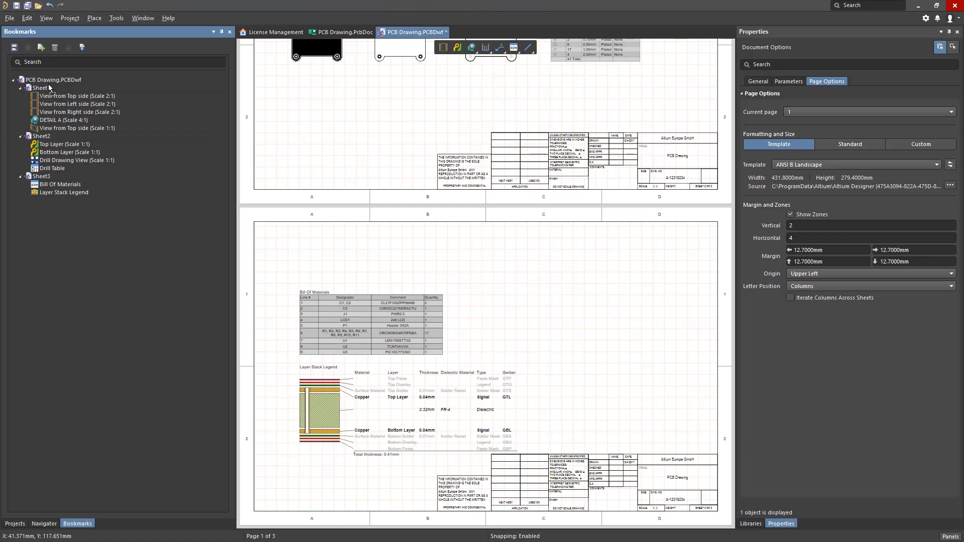